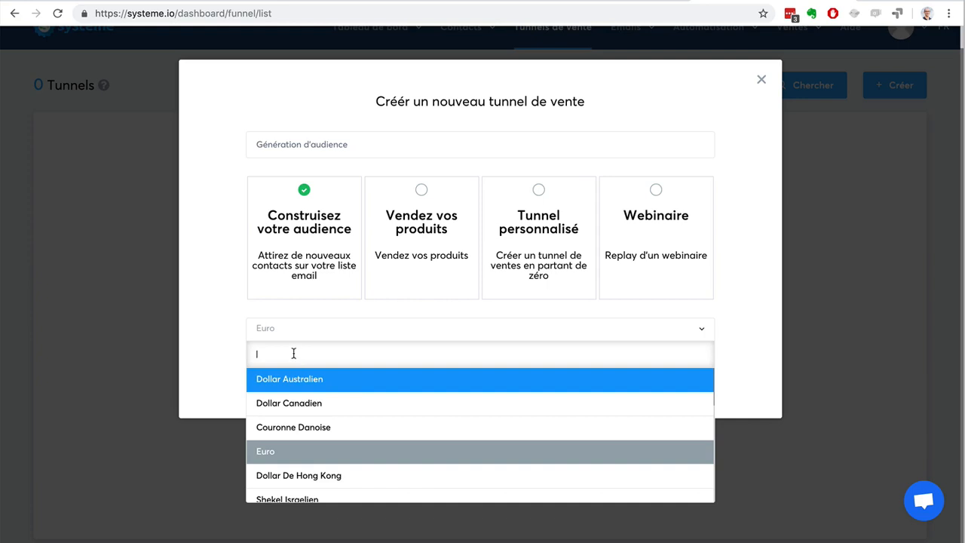
- Create the "Génération d'audience" funnel with the "Construisez votre audience" type and Euro as its currency
click(224, 326)
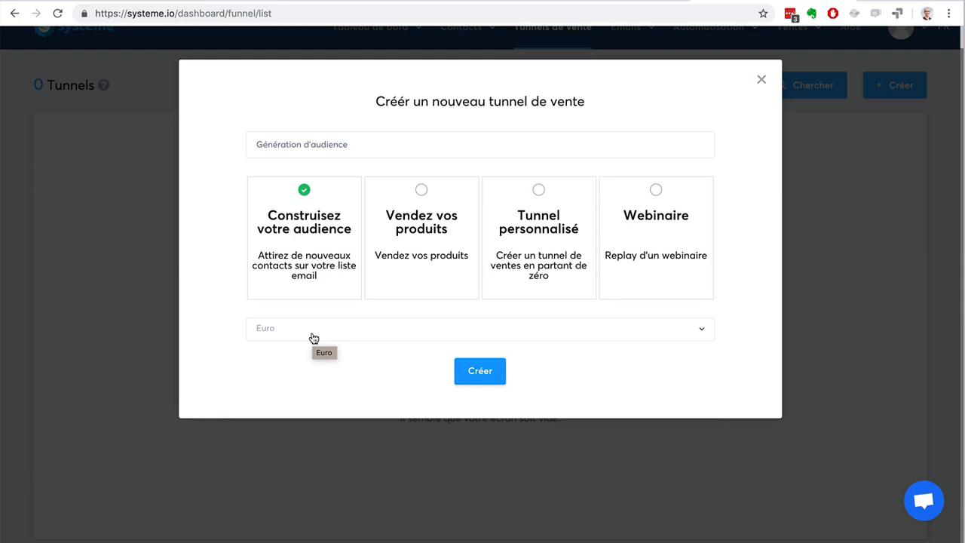
click(473, 373)
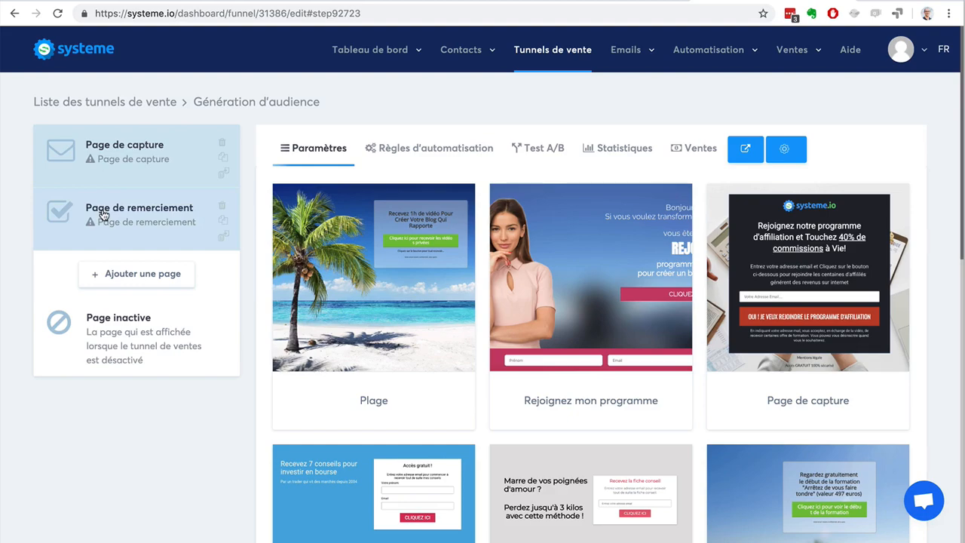
- Browse the available templates for the funnel's capture page, from Plage to Video
mouse_move(496, 239)
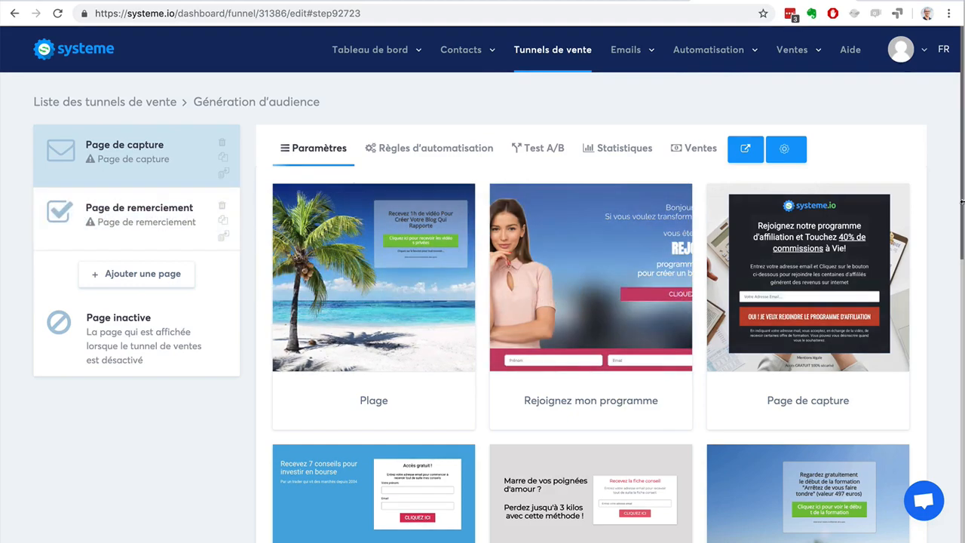
scroll(935, 236, down, 5)
scroll(935, 236, down, 5)
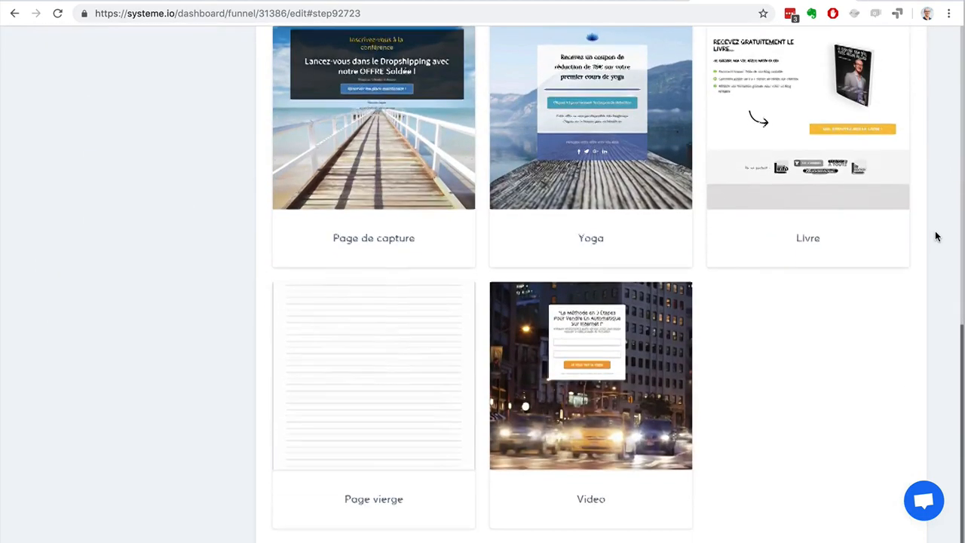
scroll(935, 237, up, 10)
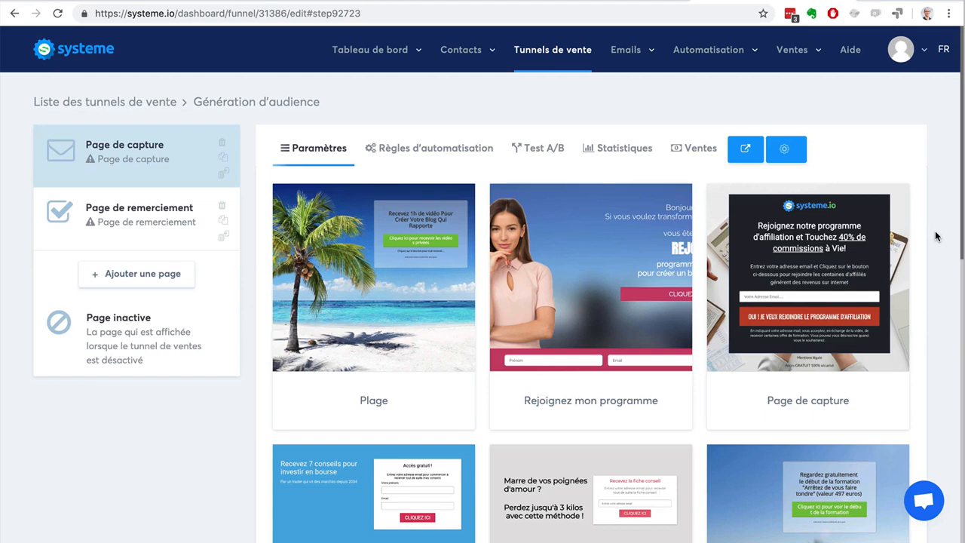
scroll(924, 237, down, 5)
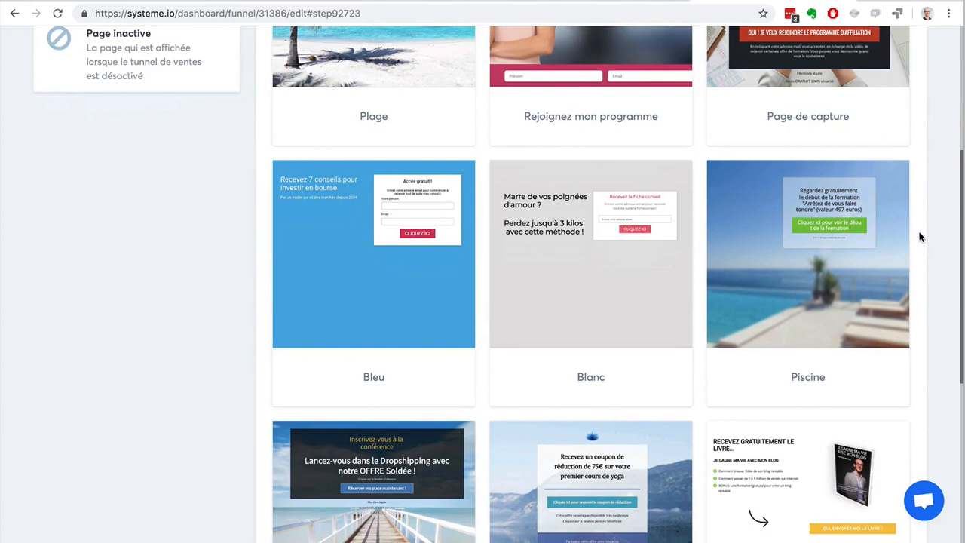
scroll(920, 238, down, 5)
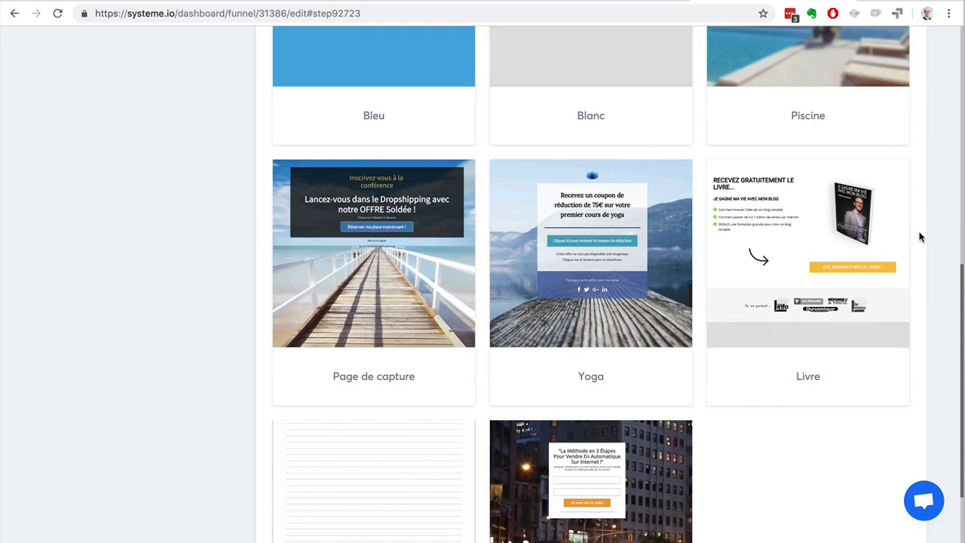
scroll(920, 237, up, 7)
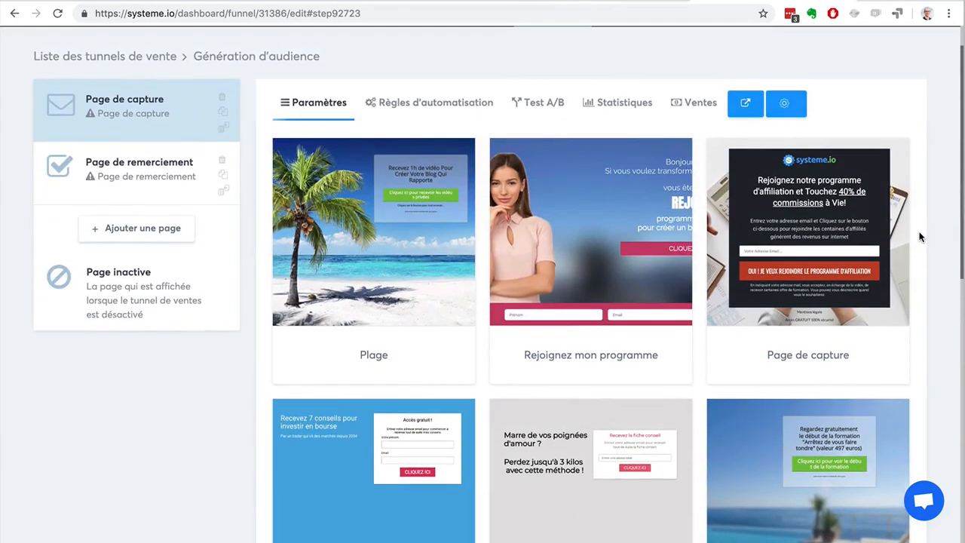
scroll(920, 238, down, 5)
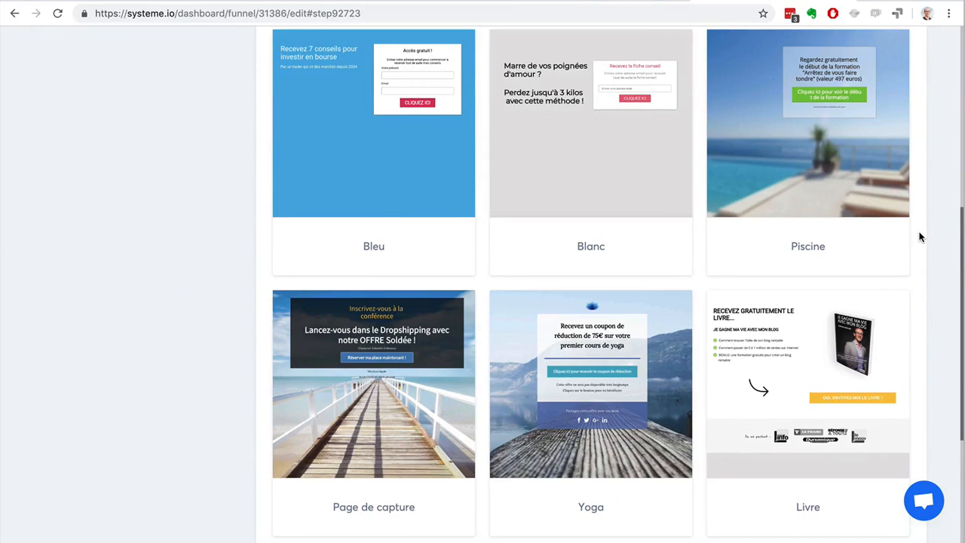
scroll(920, 238, down, 3)
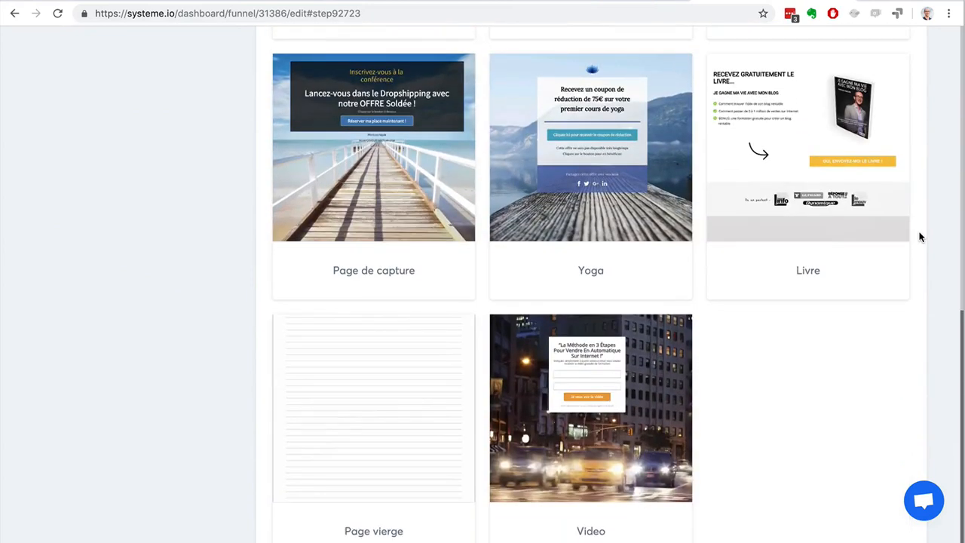
scroll(920, 238, up, 4)
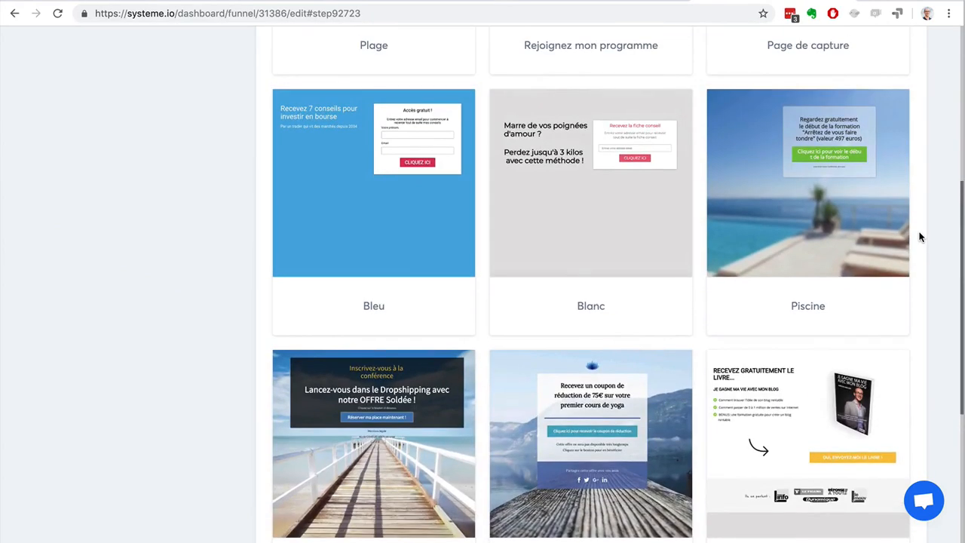
scroll(920, 237, up, 4)
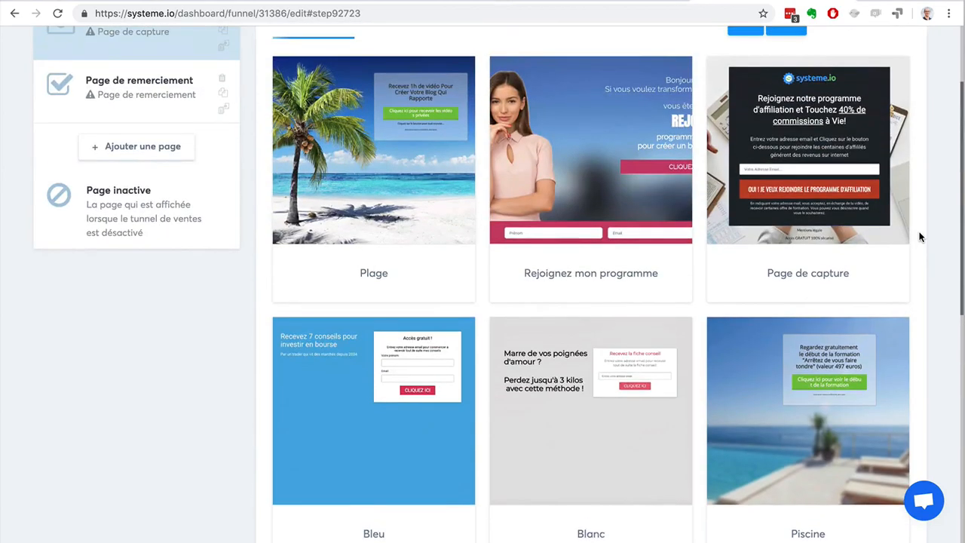
scroll(921, 238, up, 2)
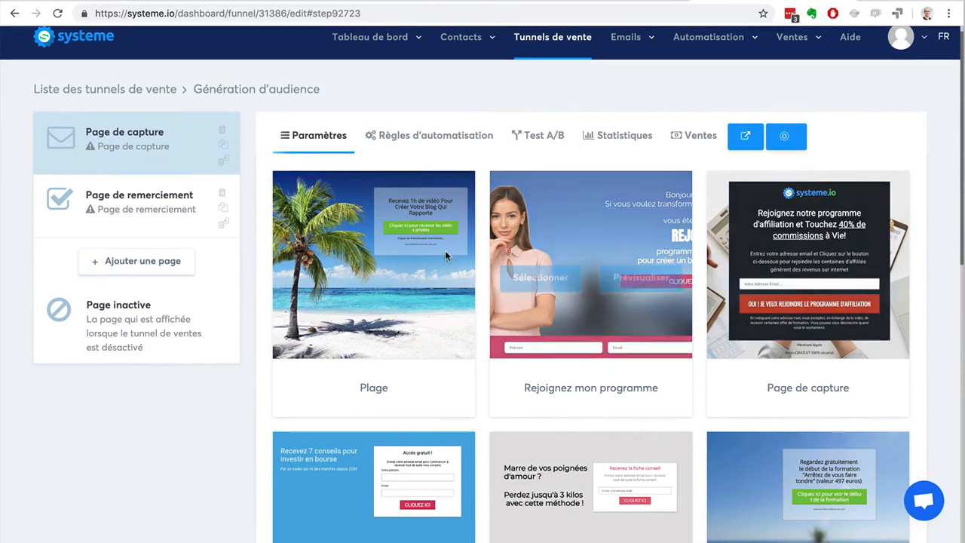
- Choose the "Page de capture" template with the pier and dropshipping conference offer, and open the page in the editor
scroll(942, 269, down, 5)
scroll(942, 271, down, 3)
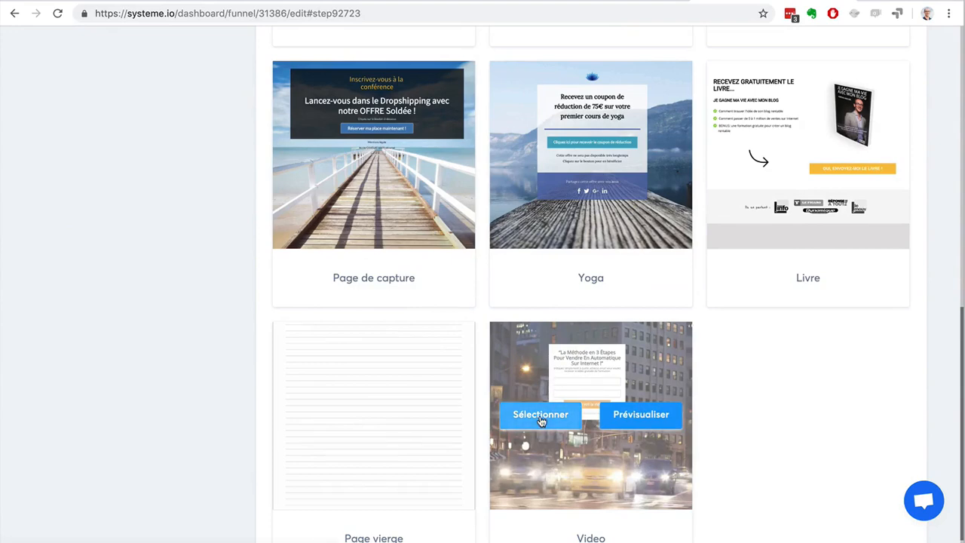
scroll(182, 229, up, 1)
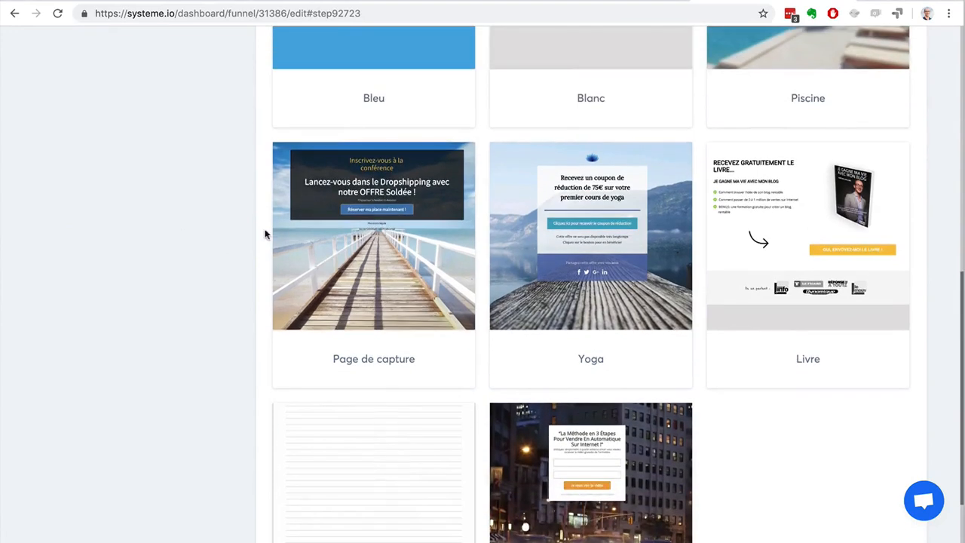
mouse_move(347, 229)
click(318, 235)
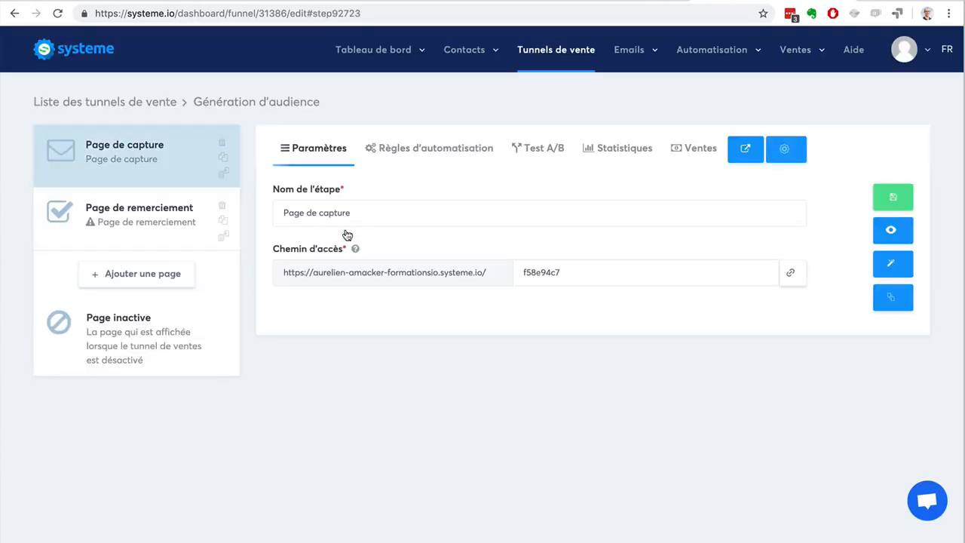
click(893, 262)
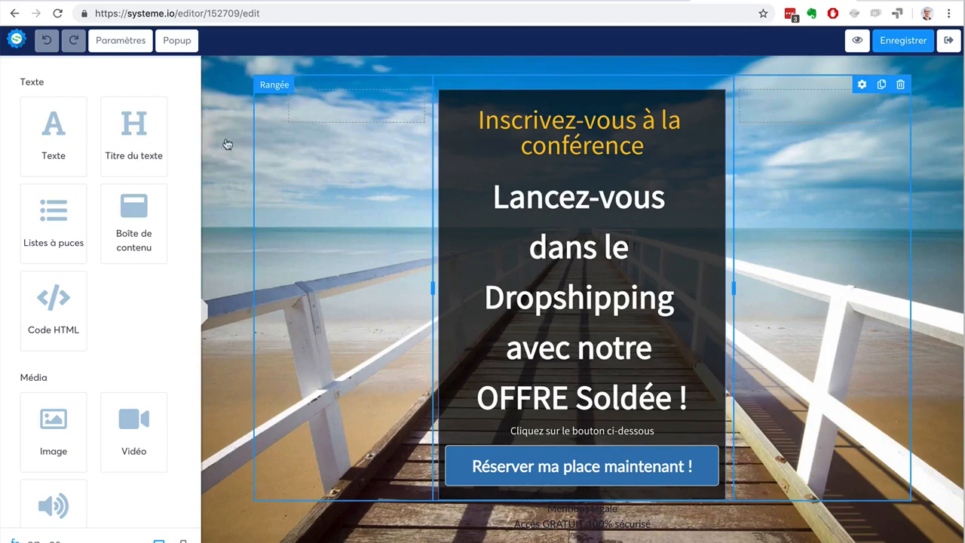
- Review the settings of the page's main section, from margins and colours to padding, shadow and device visibility
click(206, 104)
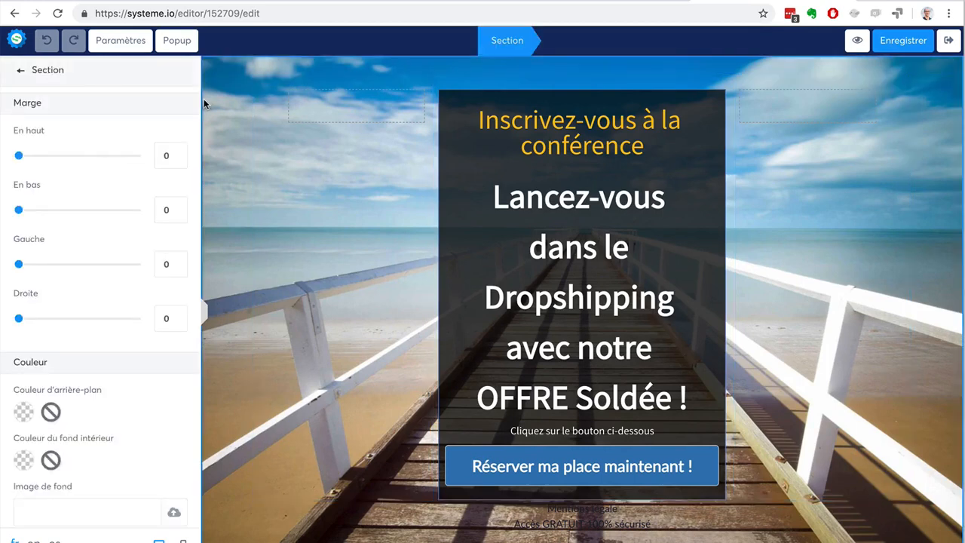
scroll(106, 242, down, 5)
scroll(106, 242, down, 5)
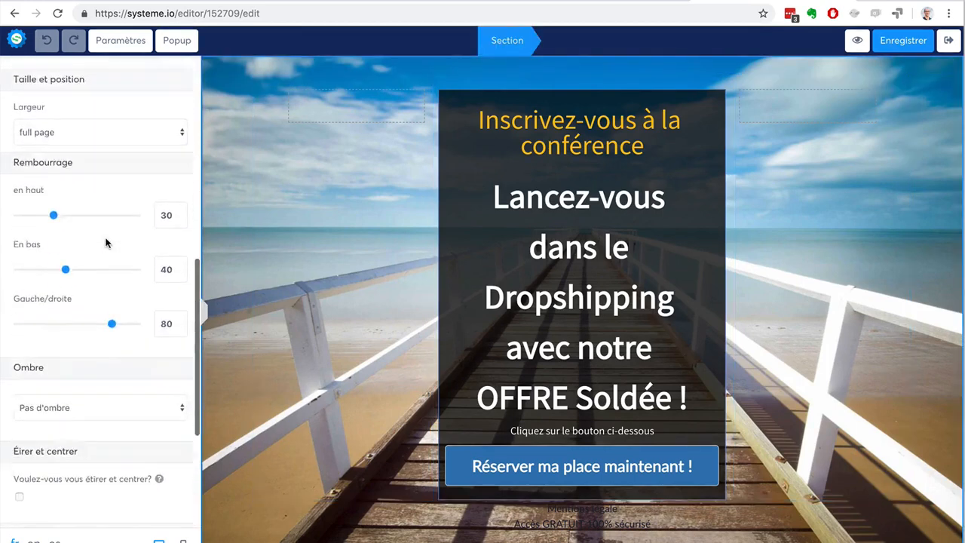
scroll(106, 242, down, 2)
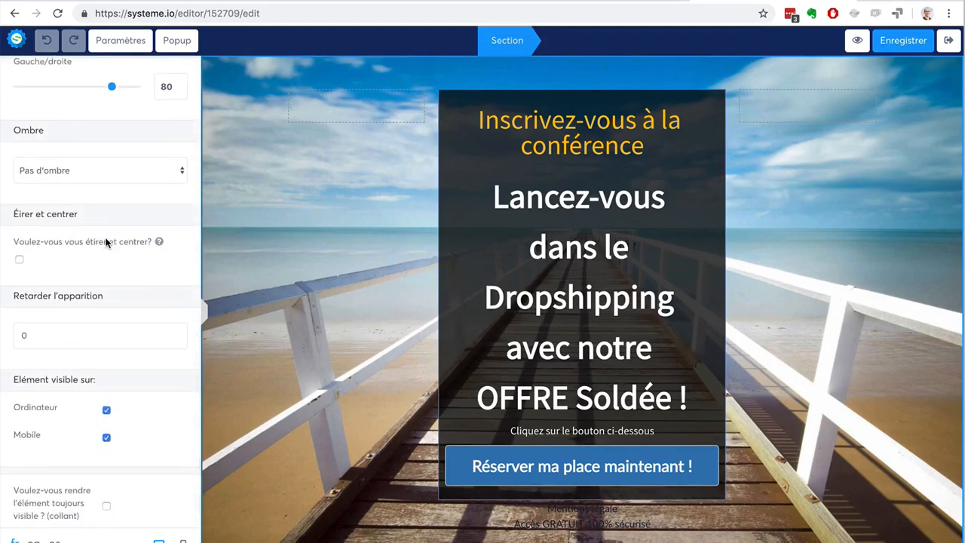
click(312, 206)
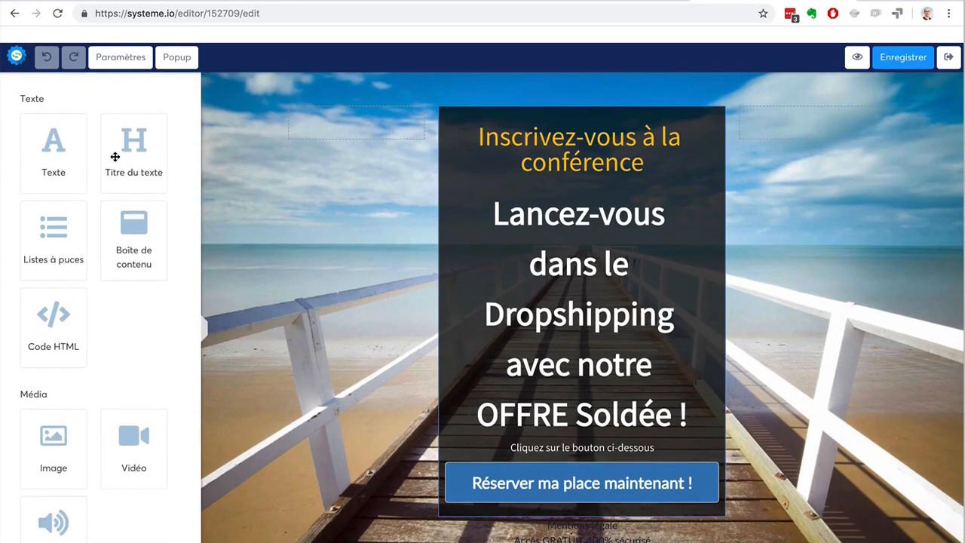
- Review the elements that can be added to the page, from text and media to column layouts, forms and countdown
scroll(116, 156, down, 1)
scroll(115, 156, down, 6)
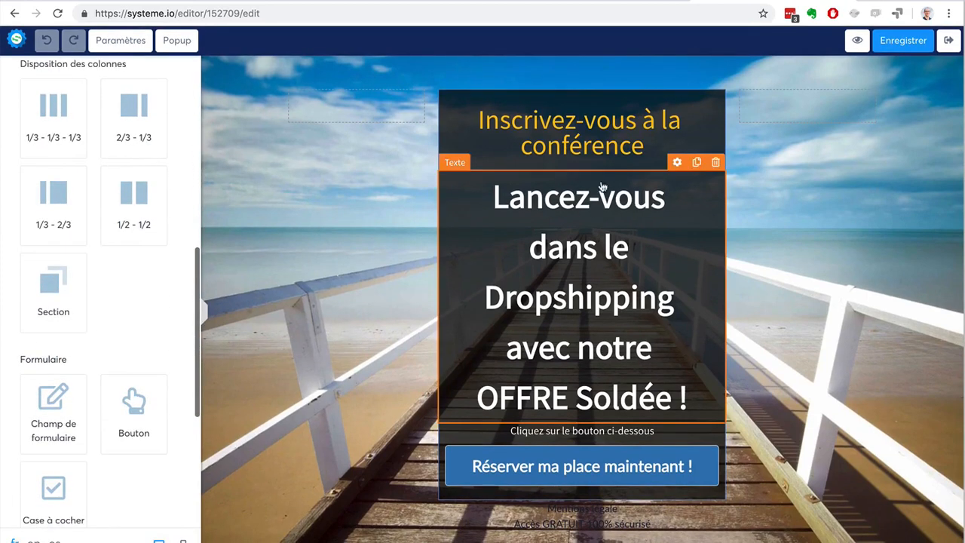
scroll(86, 193, down, 6)
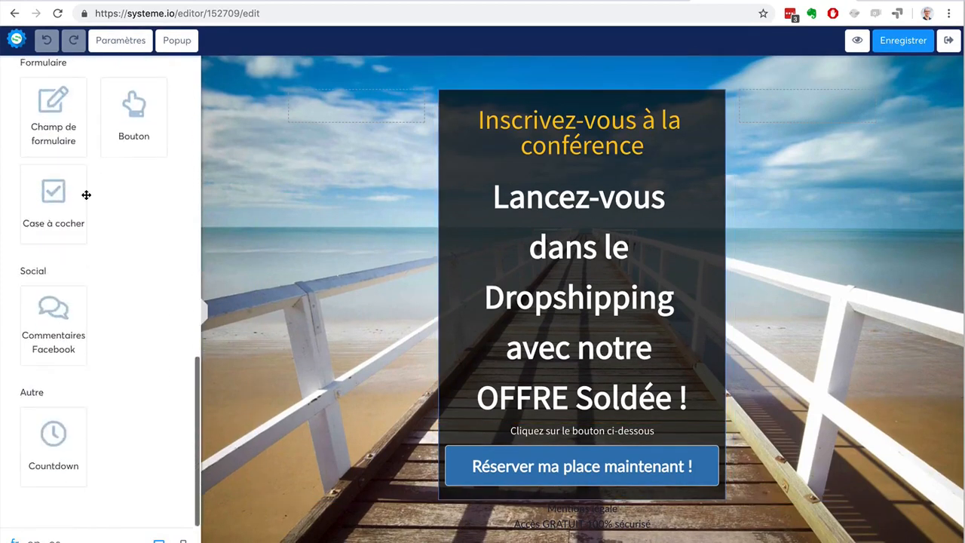
scroll(86, 195, up, 13)
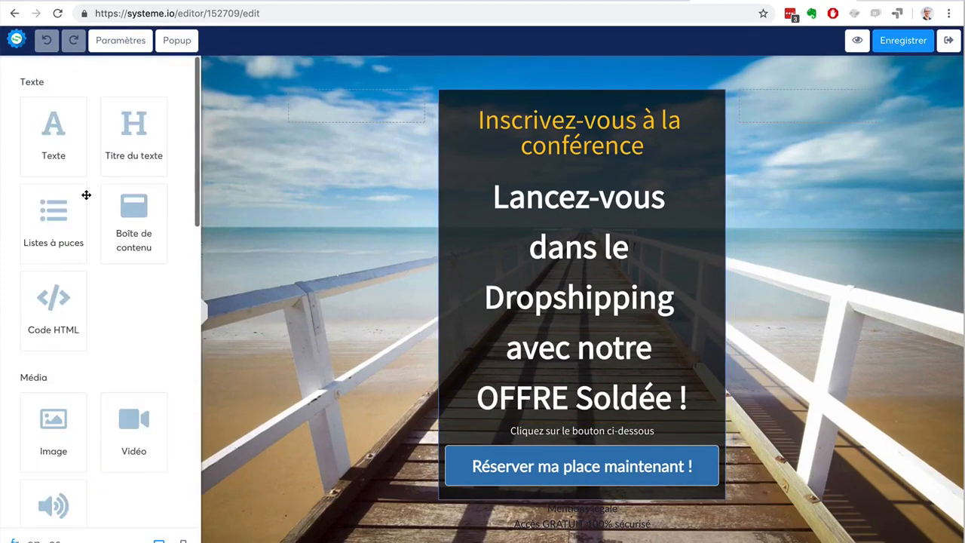
- Inspect the settings of the main section and of the "Inscrivez-vous à la conférence" title
click(277, 63)
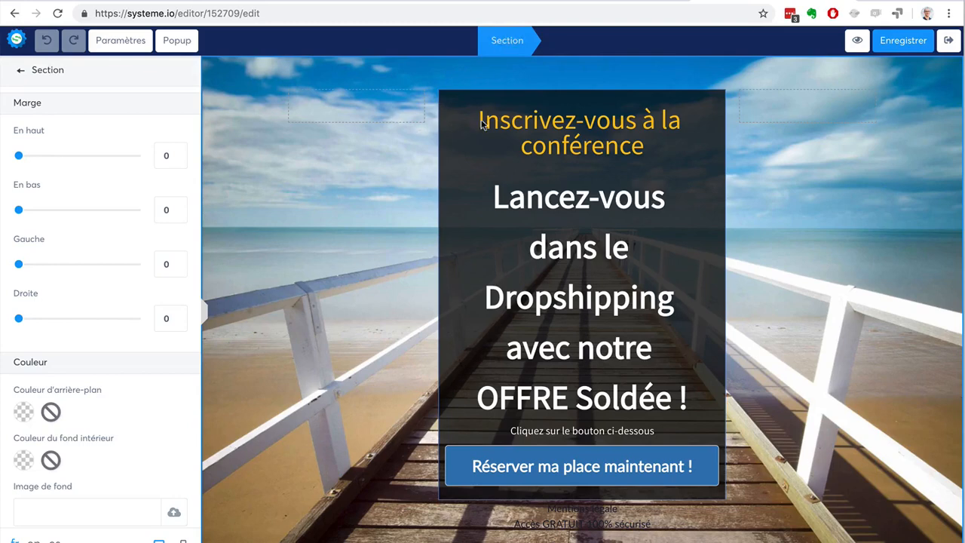
click(458, 60)
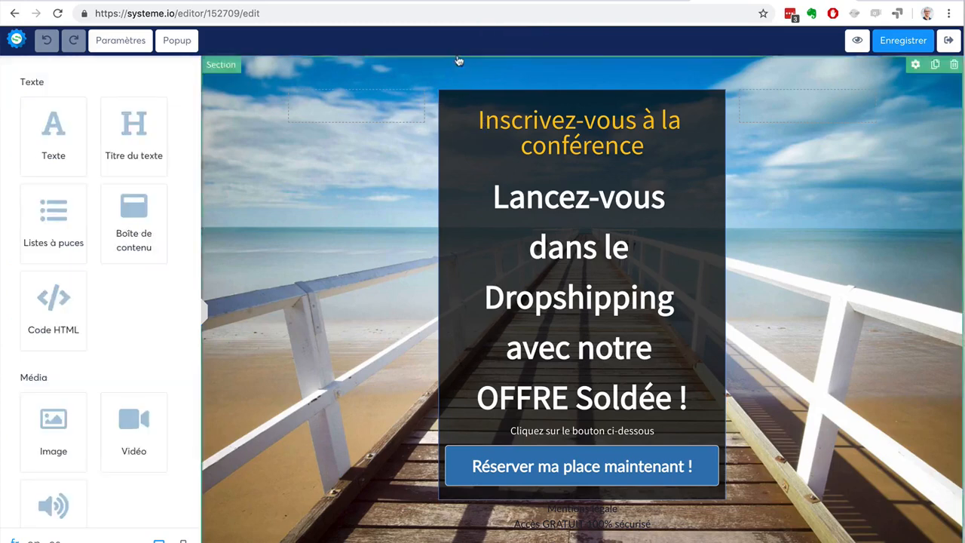
click(478, 121)
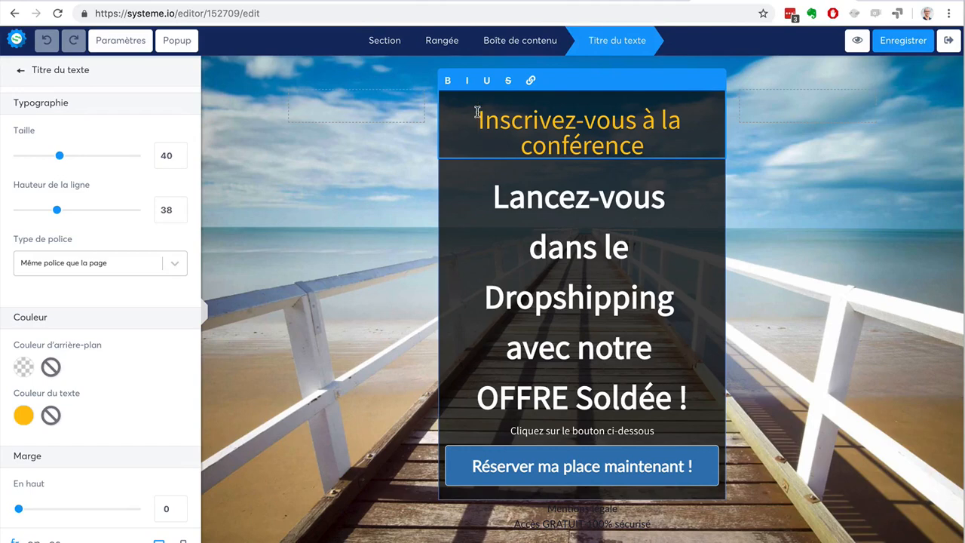
click(20, 70)
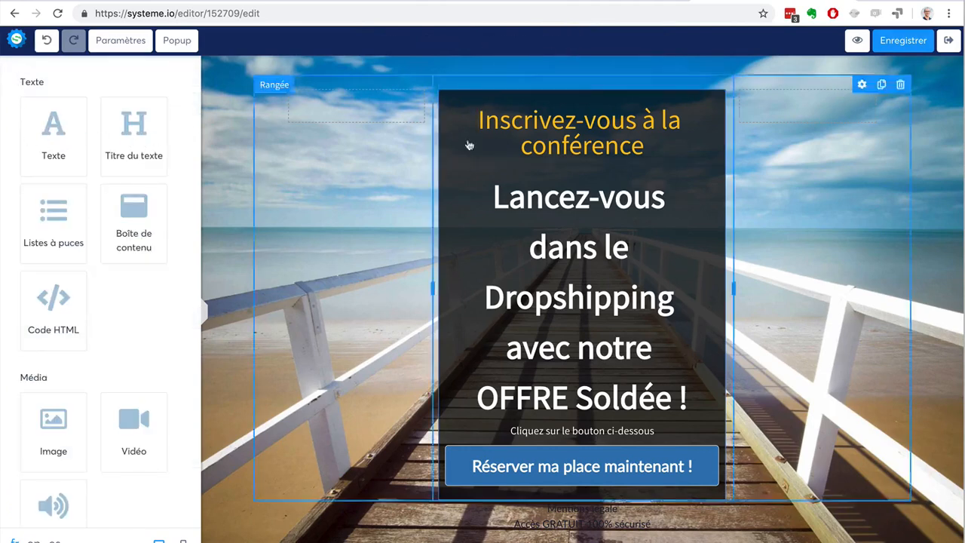
- Inspect the settings of the content box, row and section that contain the "Inscrivez-vous à la conférence" title
click(548, 132)
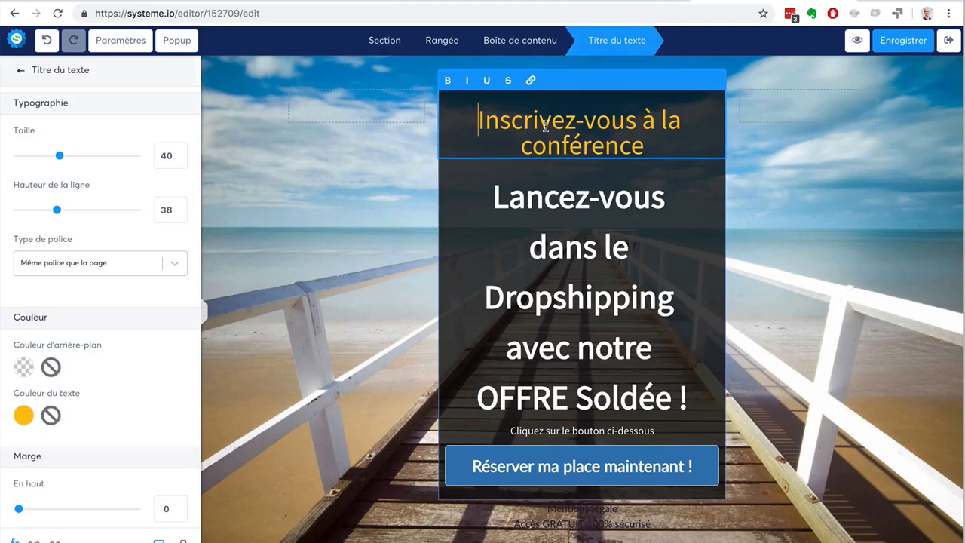
click(527, 43)
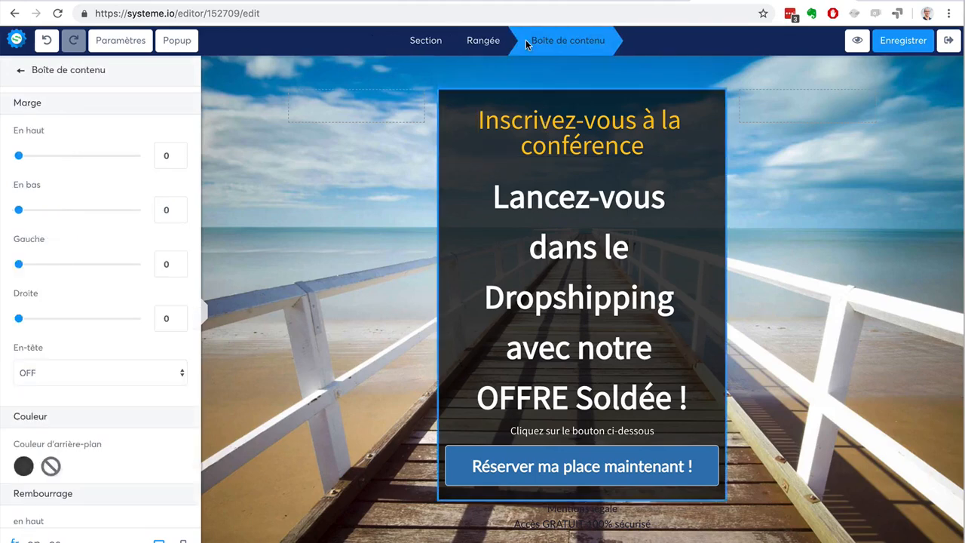
click(486, 46)
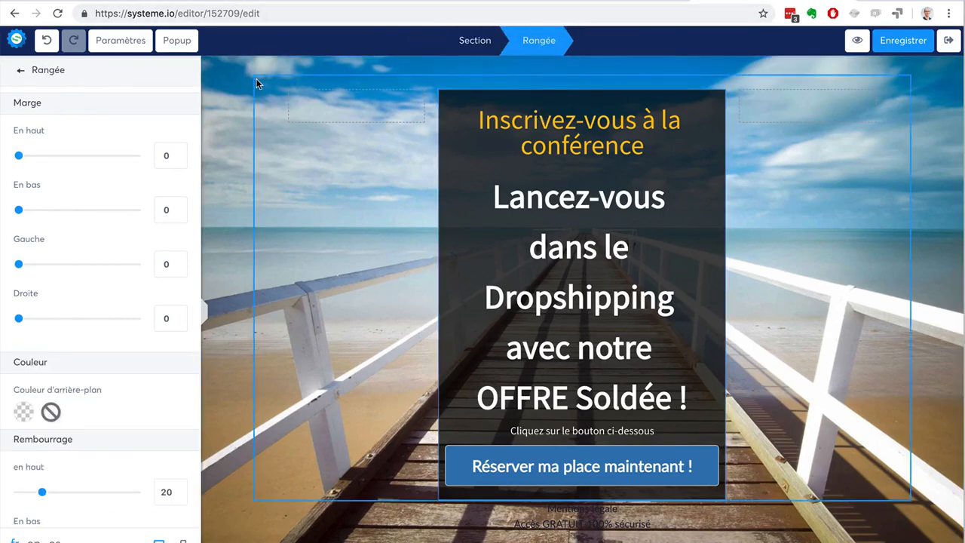
click(465, 42)
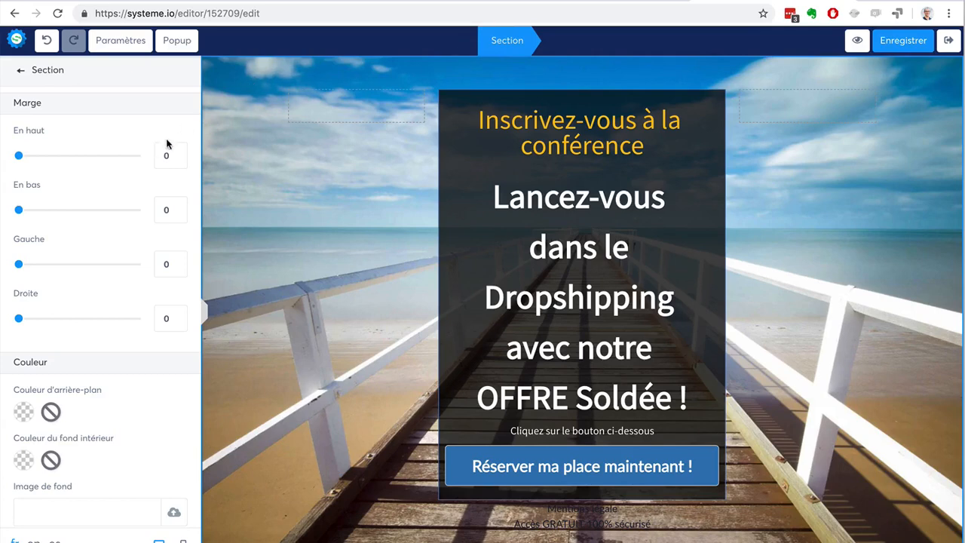
click(21, 70)
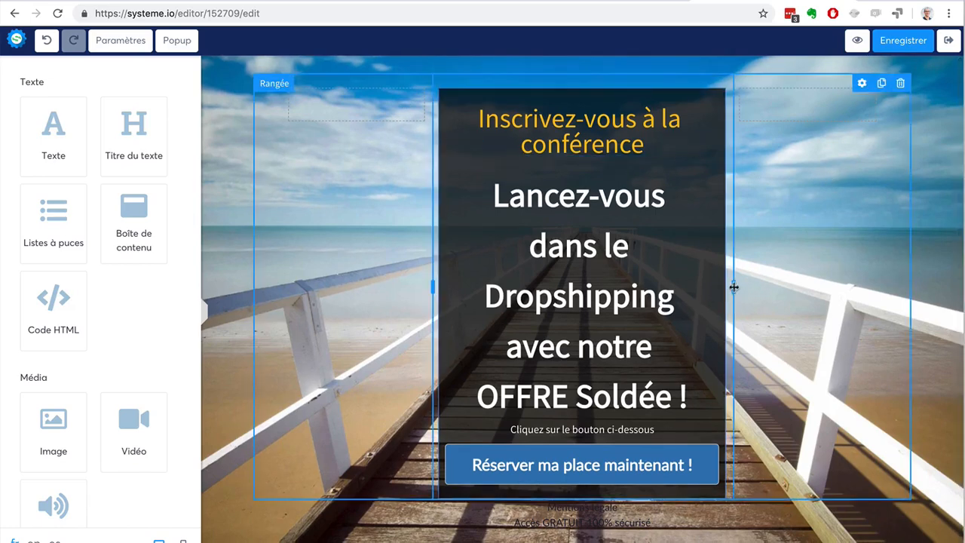
- Try to widen the row's middle column towards the right, and open the row's settings
mouse_move(734, 286)
mouse_down()
mouse_move(830, 291)
mouse_move(752, 287)
mouse_up()
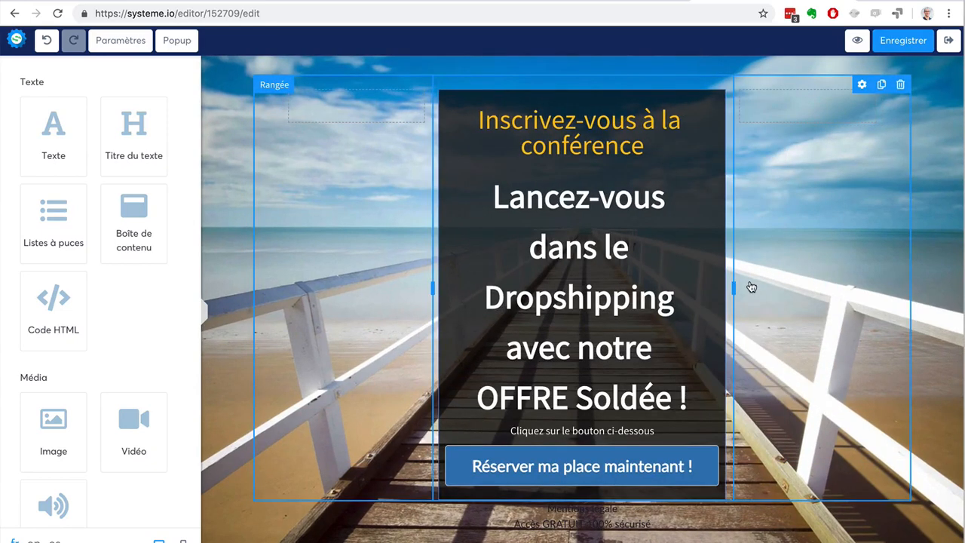
click(752, 287)
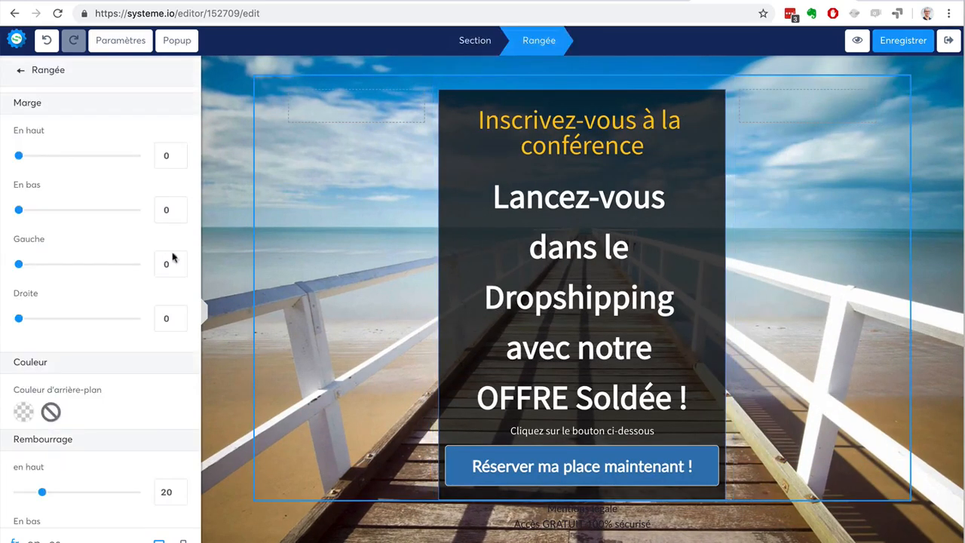
- Inspect the row's padding, shadow, border and corner settings, and preview the page in the mobile view before returning to the desktop view
scroll(65, 198, down, 8)
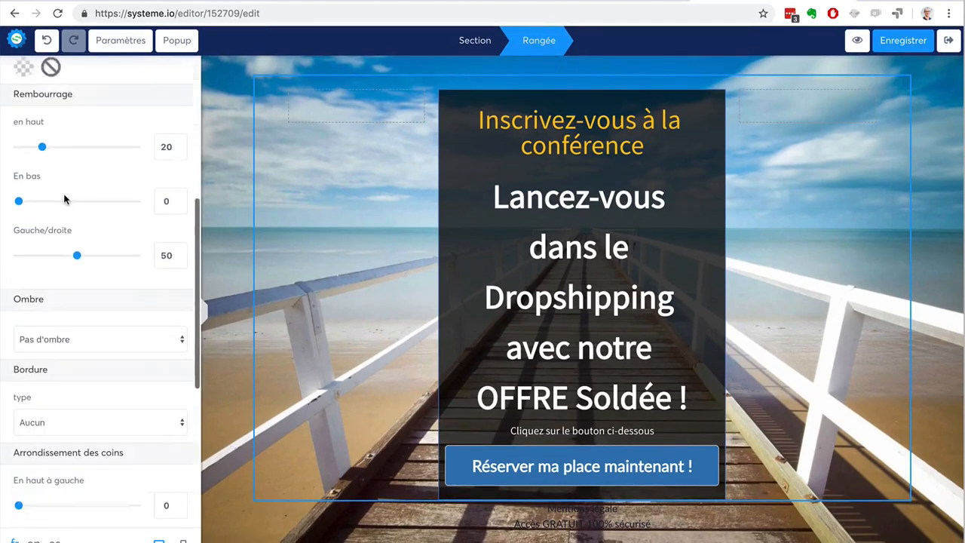
scroll(65, 198, down, 3)
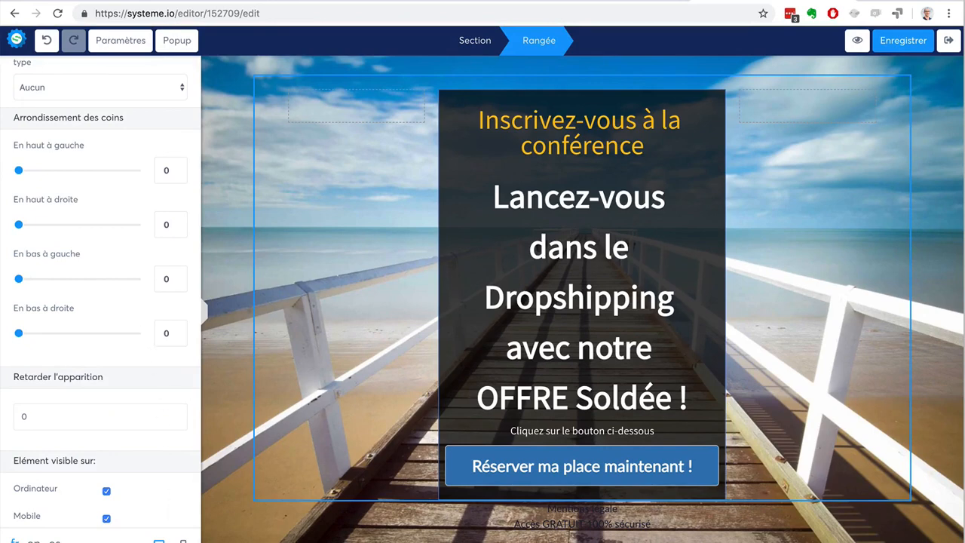
click(184, 541)
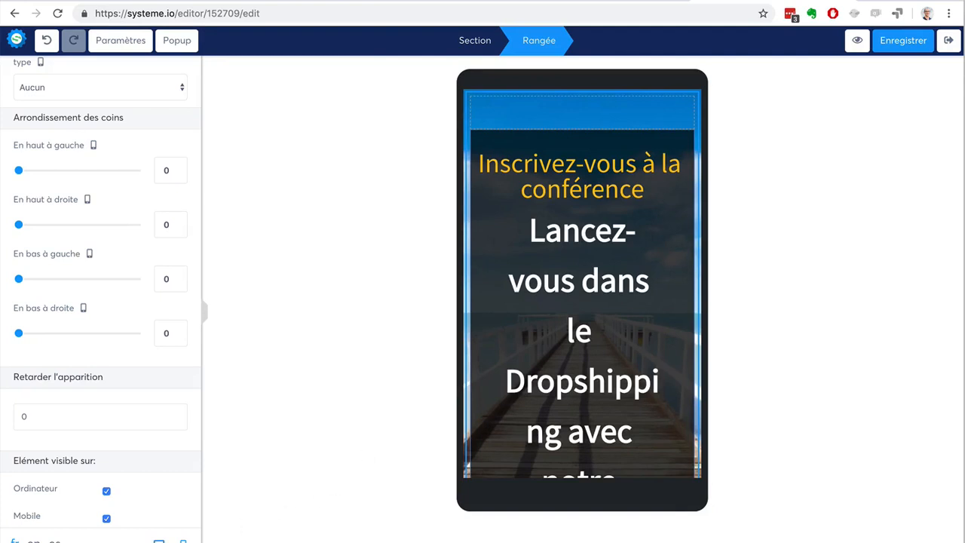
click(160, 542)
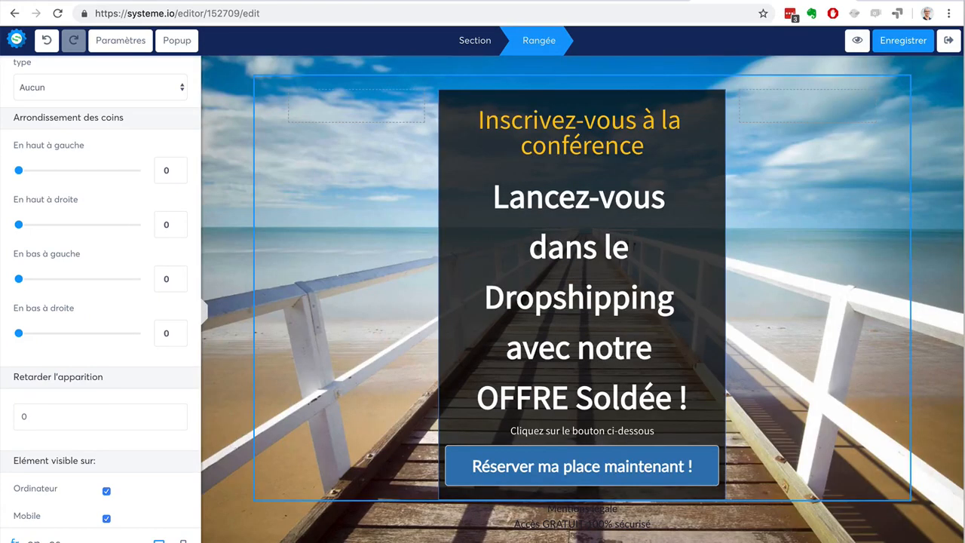
- Try toggling the row's visibility on "Ordinateur", and return to the list of page elements
click(106, 493)
click(107, 492)
click(106, 492)
scroll(103, 362, down, 1)
scroll(103, 363, up, 10)
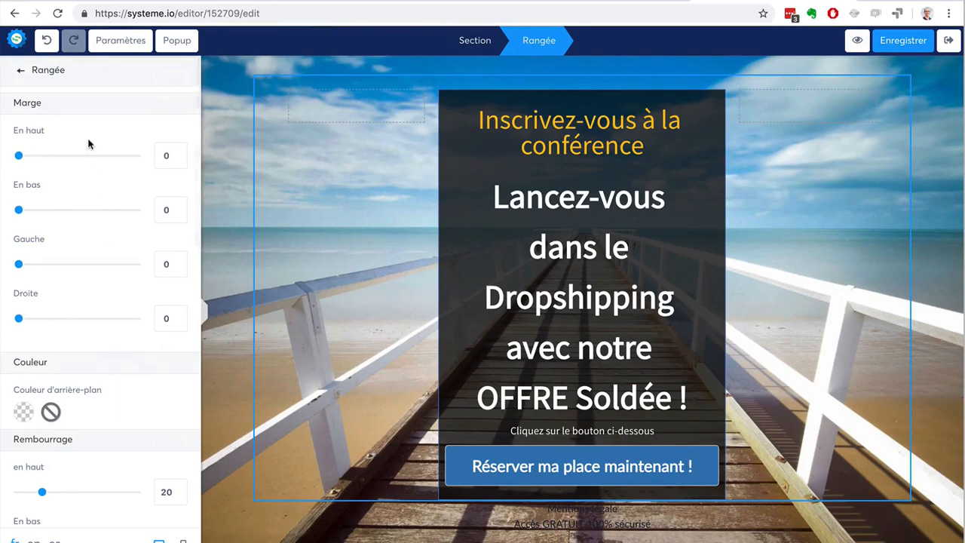
click(19, 74)
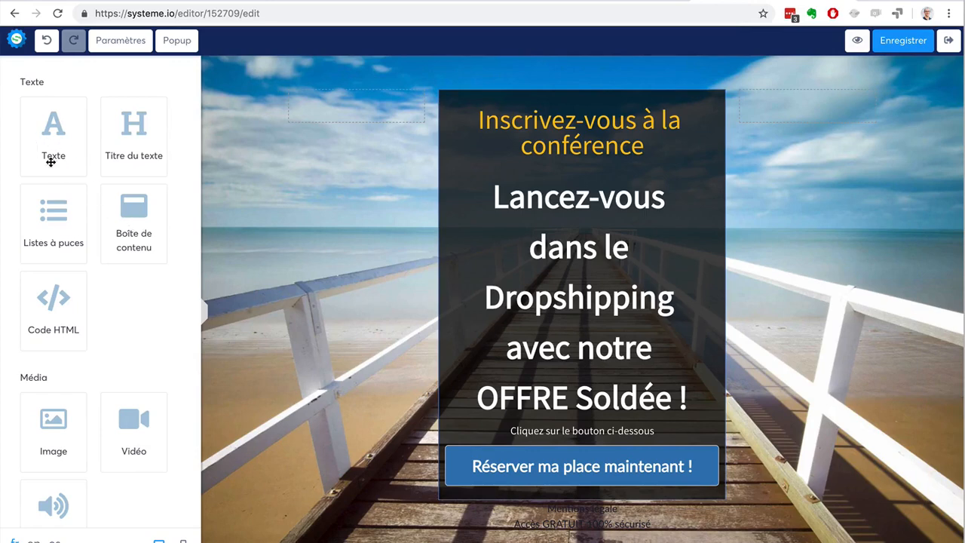
- Insert a video element below the "Inscrivez-vous à la conférence" title and open its settings
scroll(103, 329, down, 3)
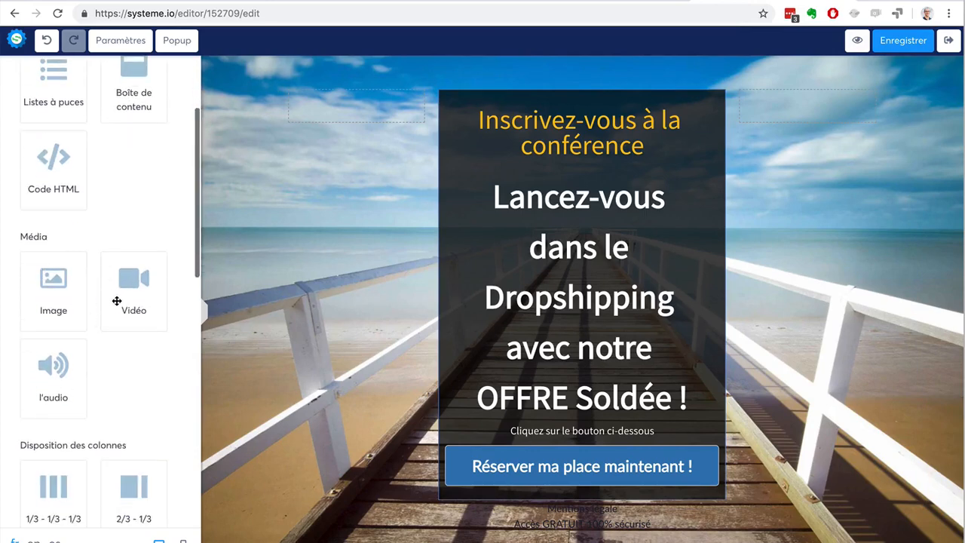
drag(123, 302, 539, 181)
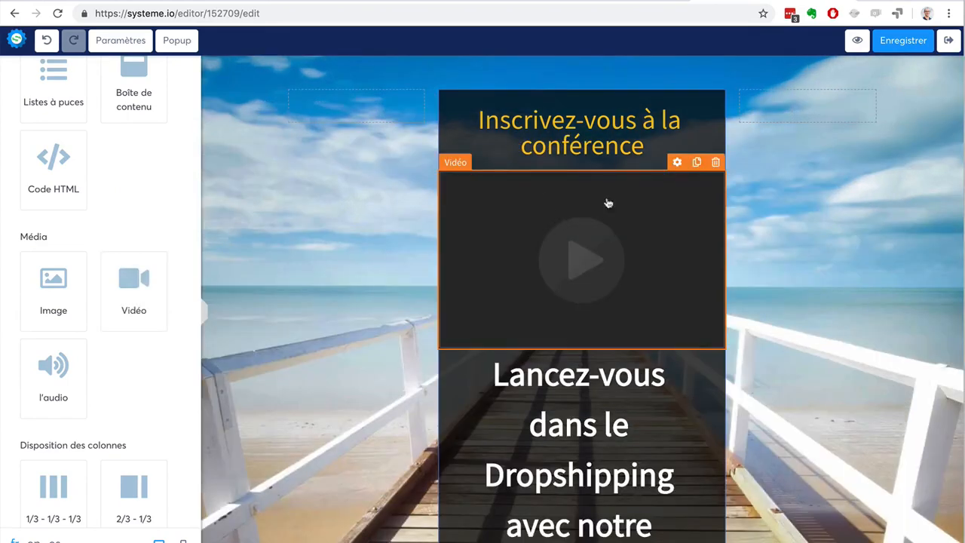
click(678, 163)
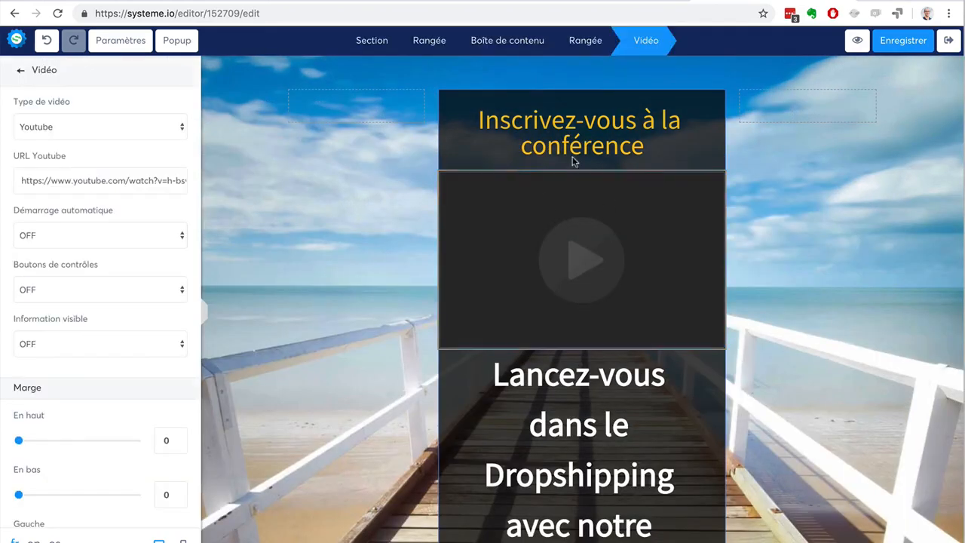
- Try out the video source types, setting the video type to "Envoyer un fichier"
click(90, 128)
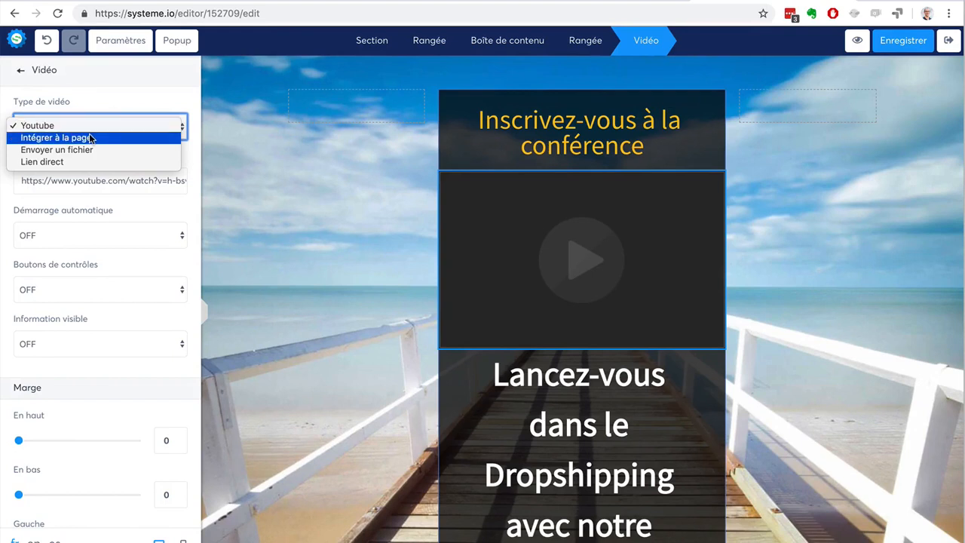
click(89, 150)
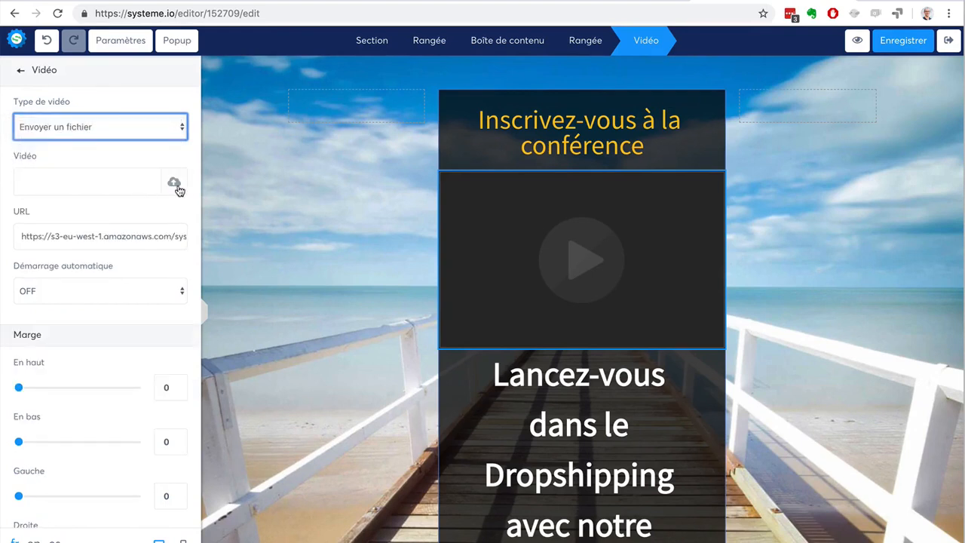
click(95, 125)
click(87, 139)
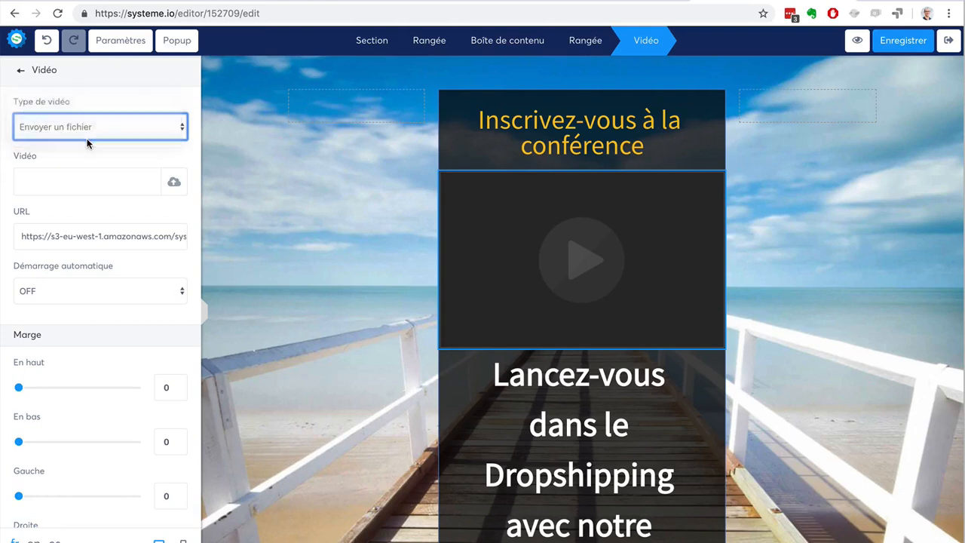
- Delete the video element from below the "Inscrivez-vous à la conférence" title
click(21, 71)
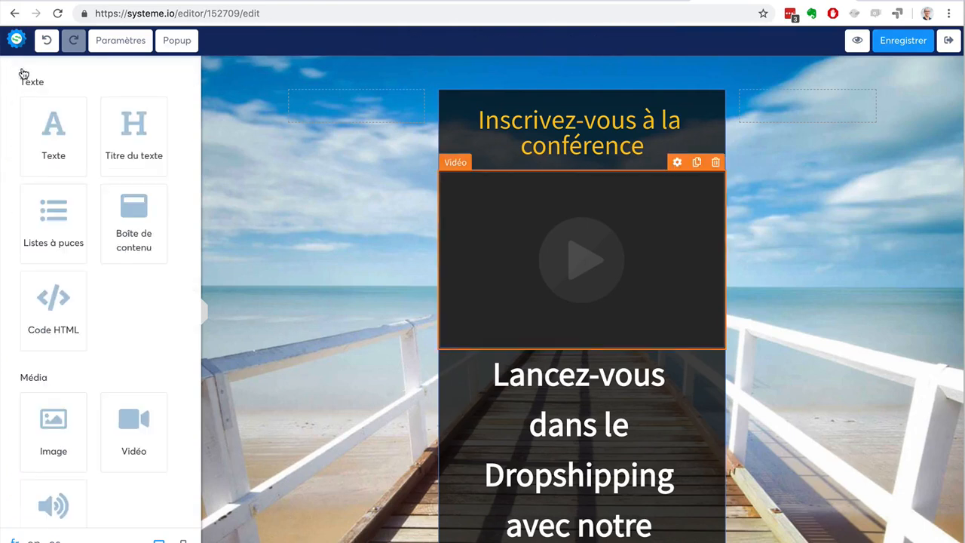
click(718, 164)
click(604, 95)
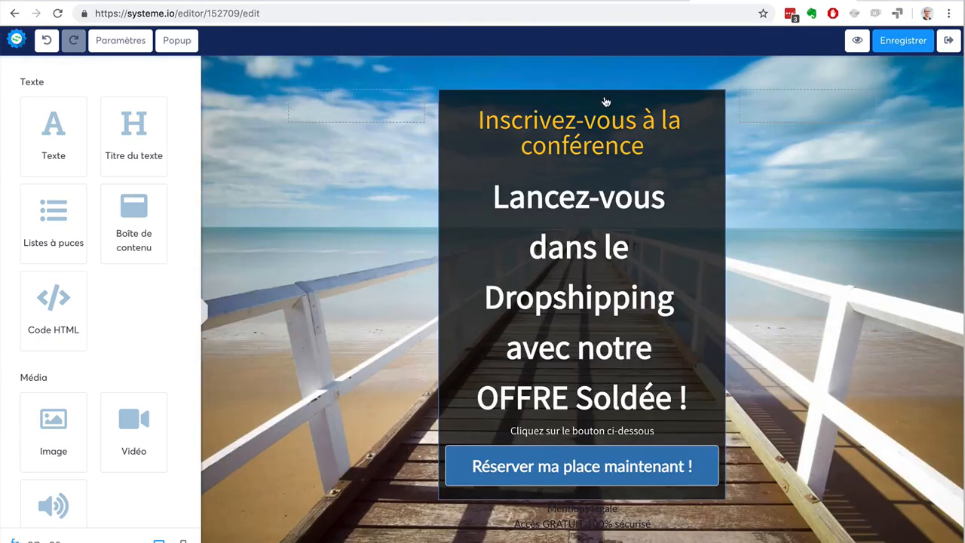
- Save the capture page and exit the editor back to the funnel
click(900, 42)
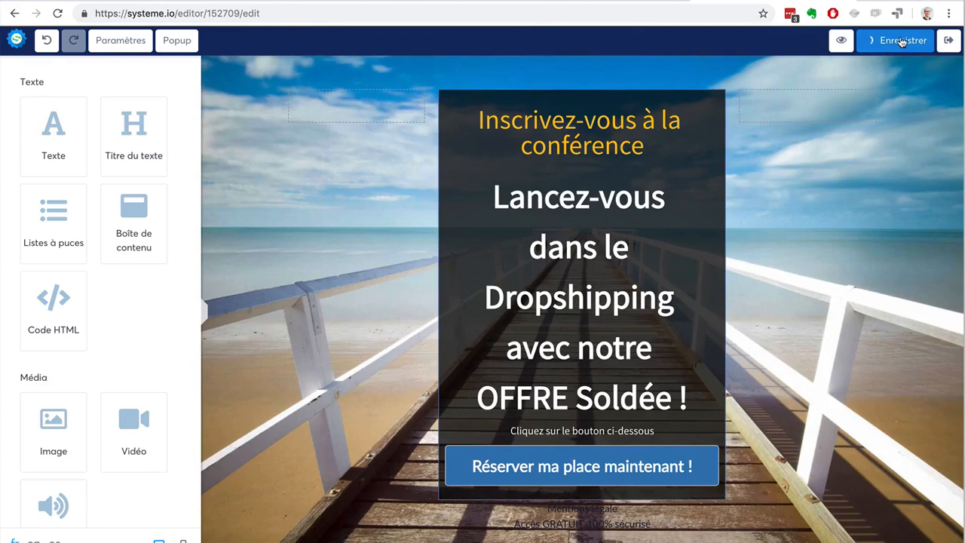
click(946, 41)
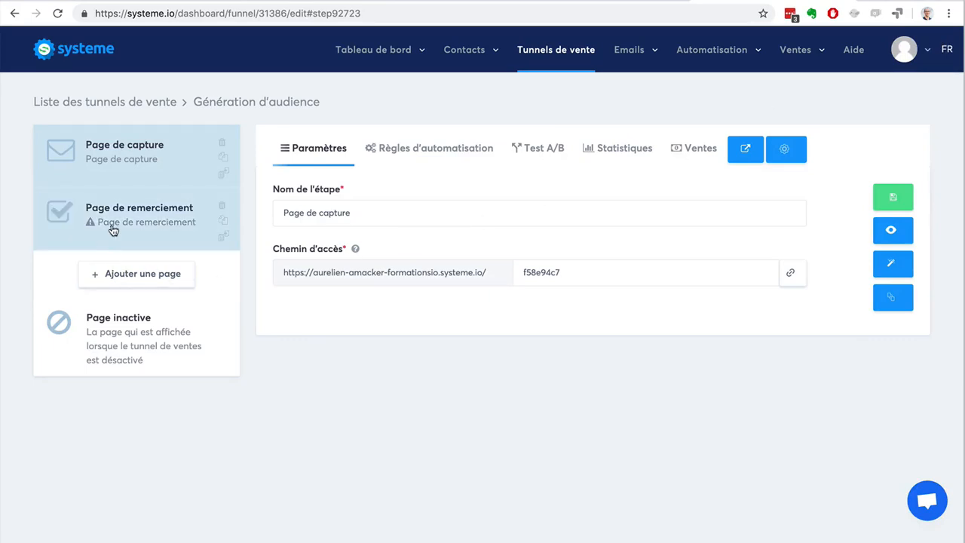
- Add a page named "Formulaire de blog" of type "Formulaire" to the "Génération d'audience" funnel
click(139, 276)
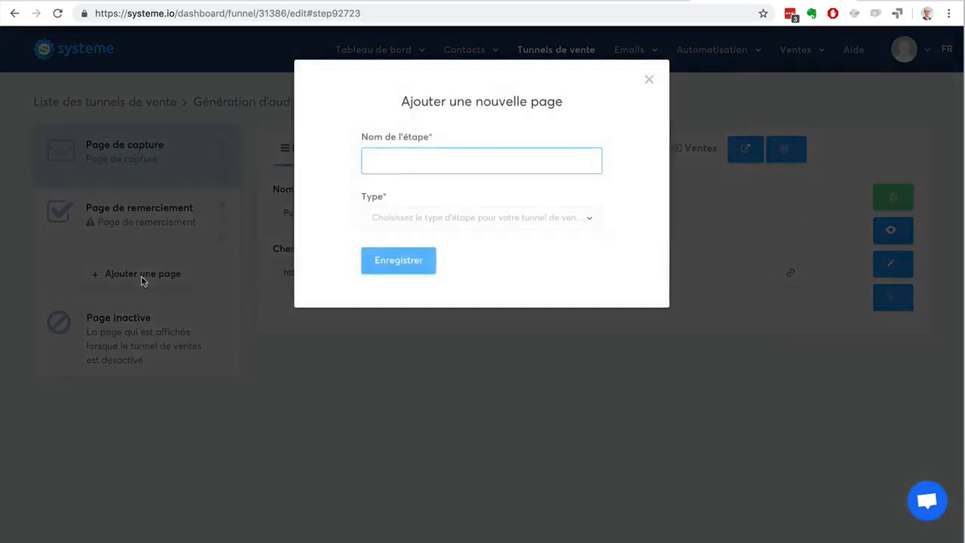
text(Formu)
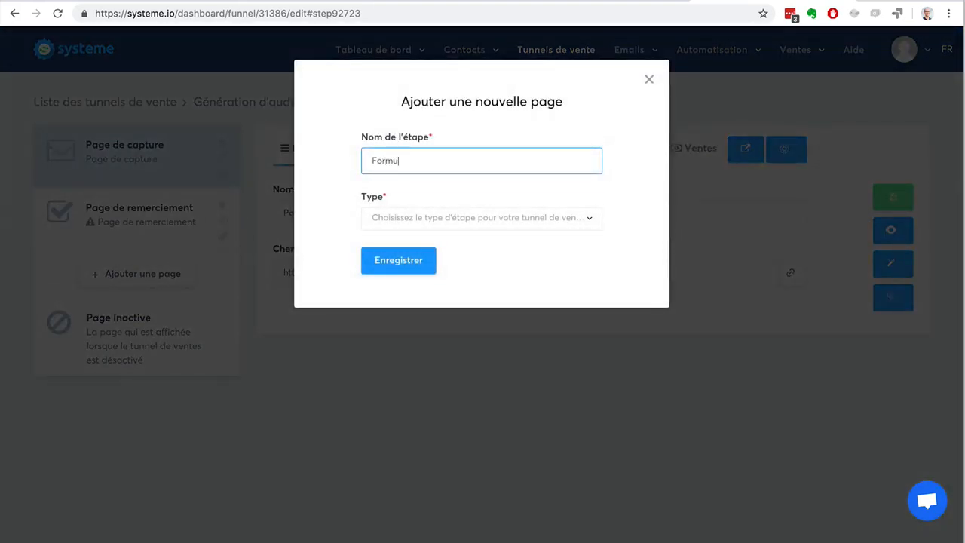
text(laire de blog)
click(501, 220)
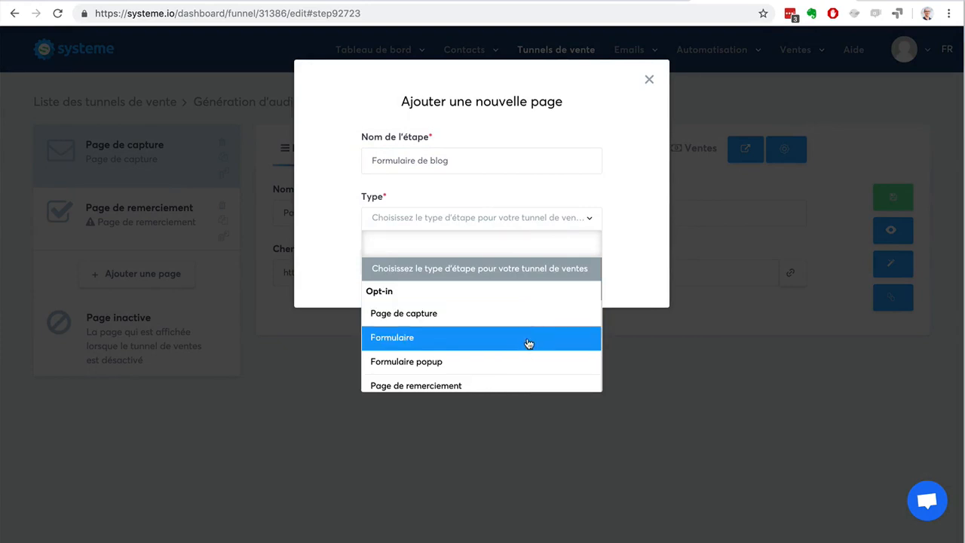
scroll(528, 343, down, 2)
scroll(527, 343, up, 2)
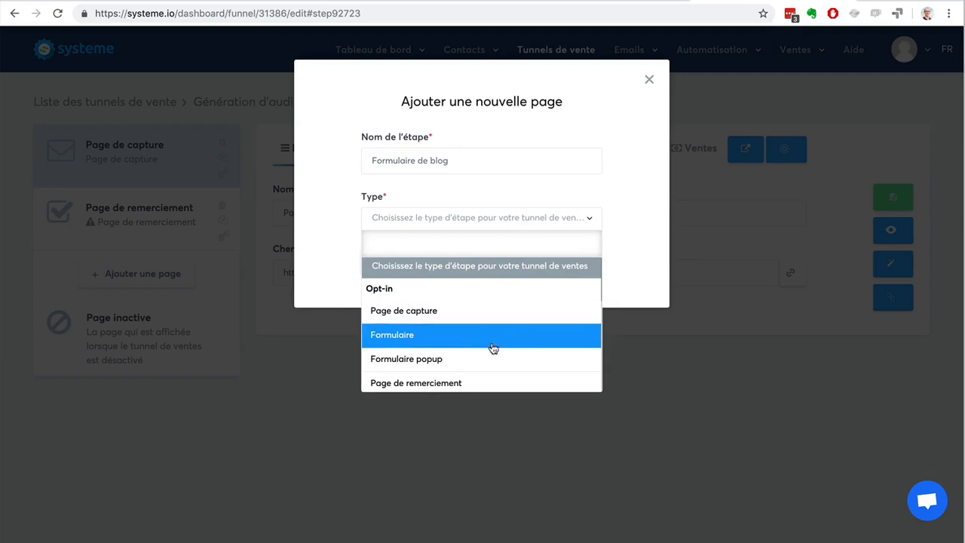
scroll(489, 362, down, 2)
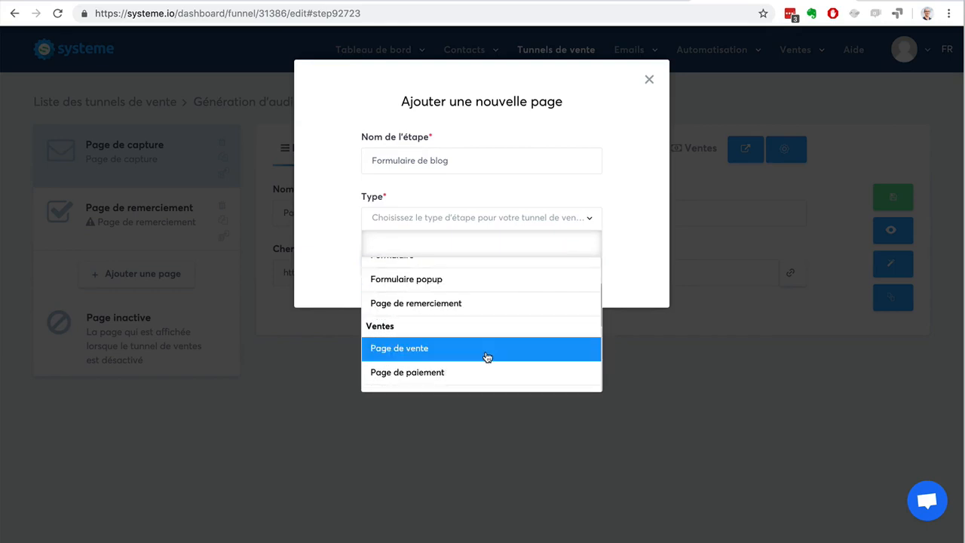
scroll(486, 357, down, 3)
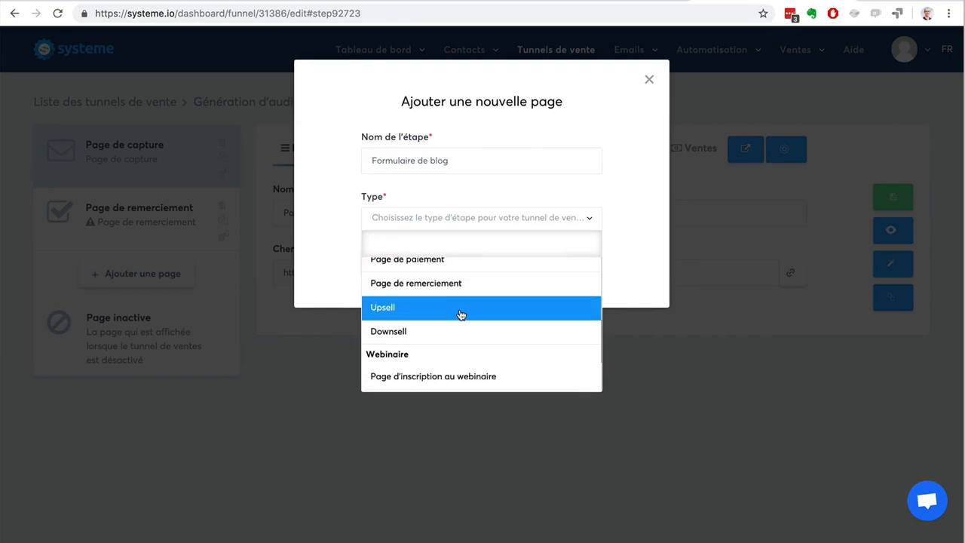
scroll(476, 378, down, 3)
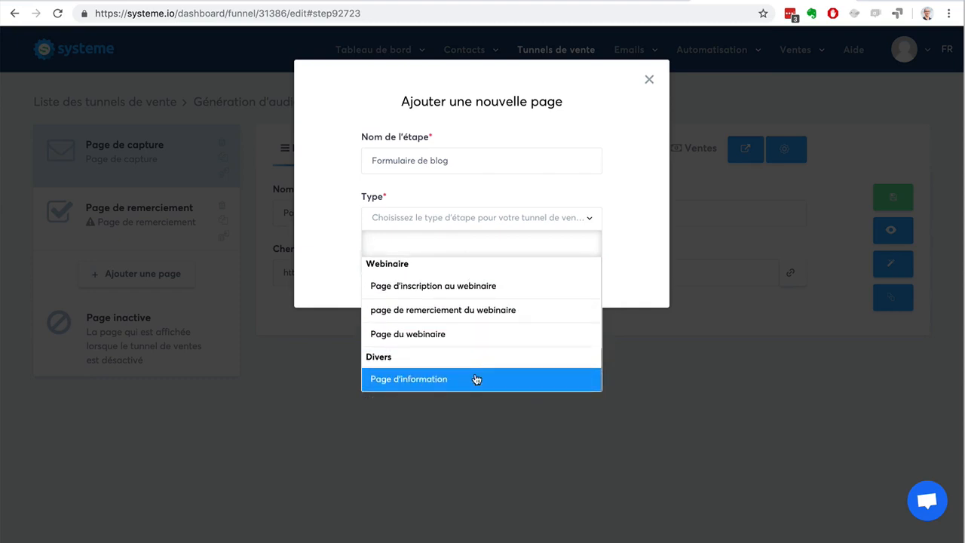
scroll(478, 345, up, 8)
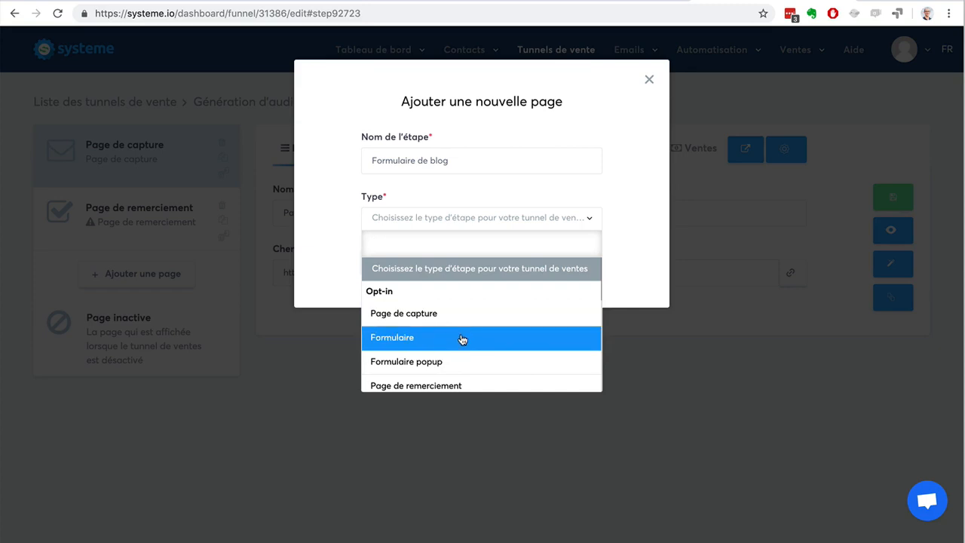
click(462, 339)
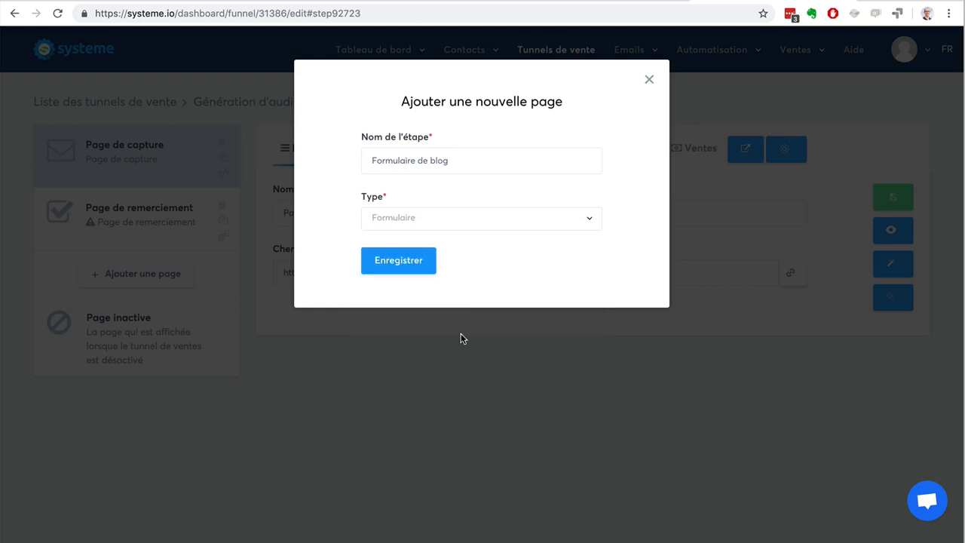
click(396, 259)
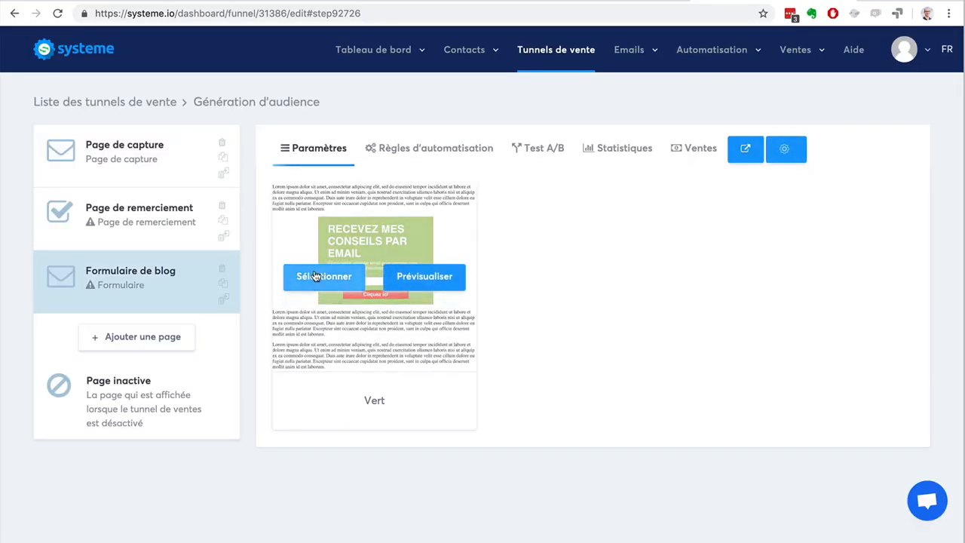
- Select the "Vert" template for the "Formulaire de blog" page and open it in the editor
click(315, 276)
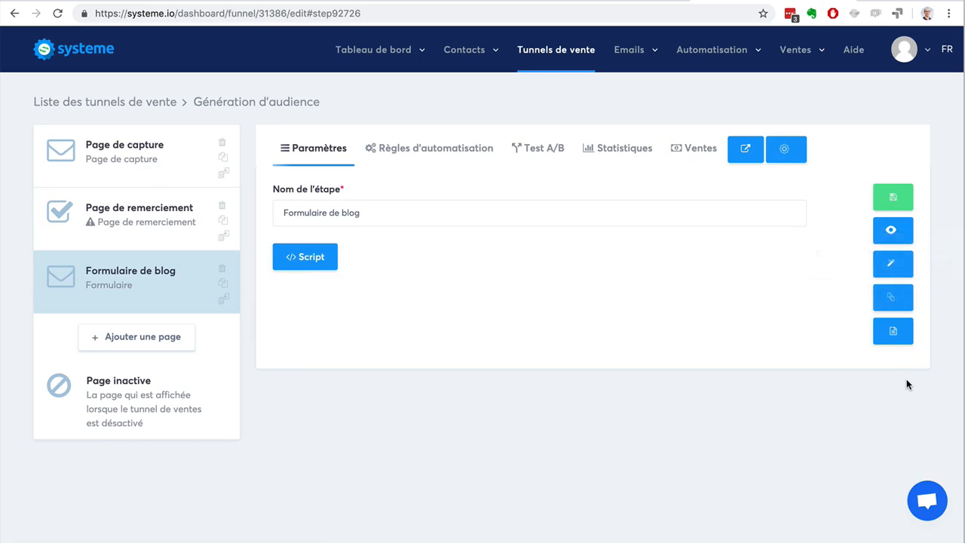
click(892, 260)
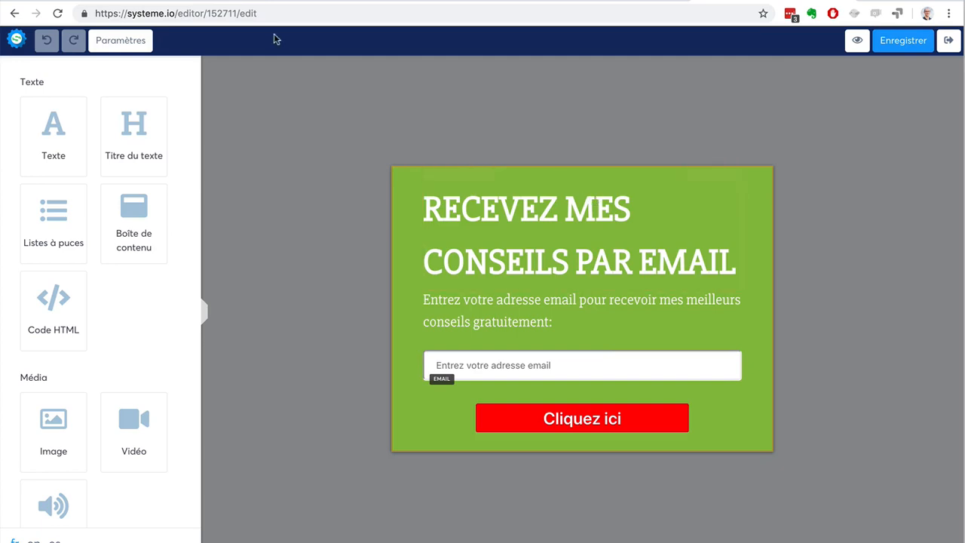
- Change the form's background colour to white (FFFFFF) in the form's general settings
click(107, 40)
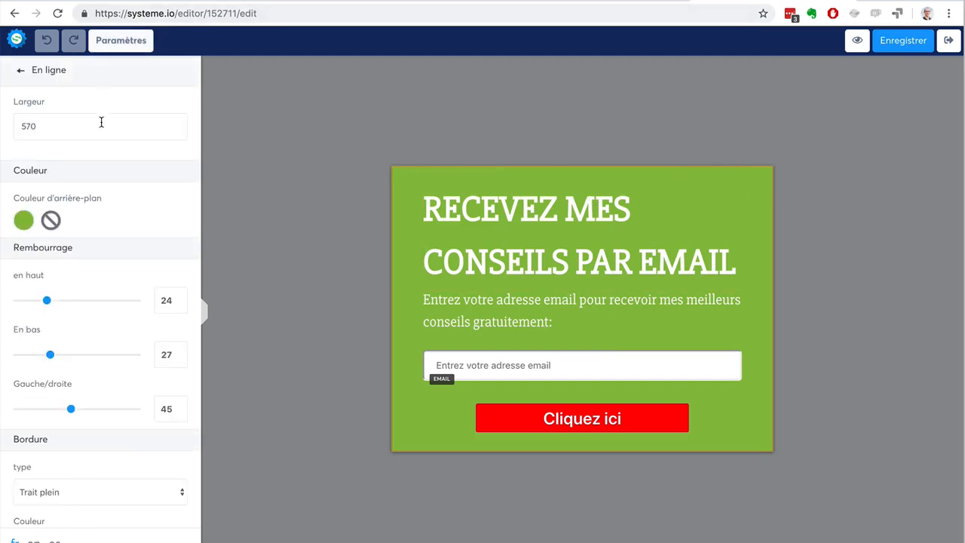
scroll(101, 122, down, 5)
scroll(100, 126, up, 5)
click(22, 223)
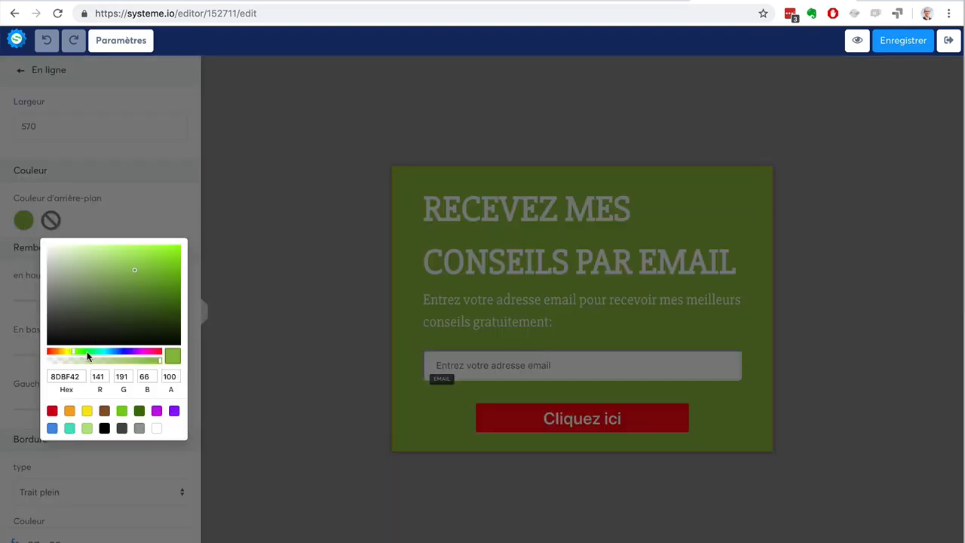
click(157, 429)
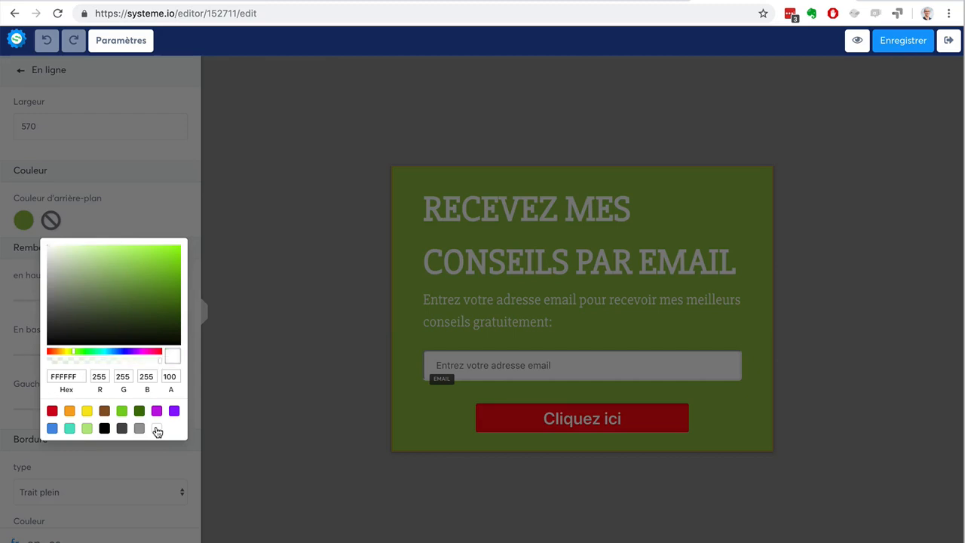
click(281, 243)
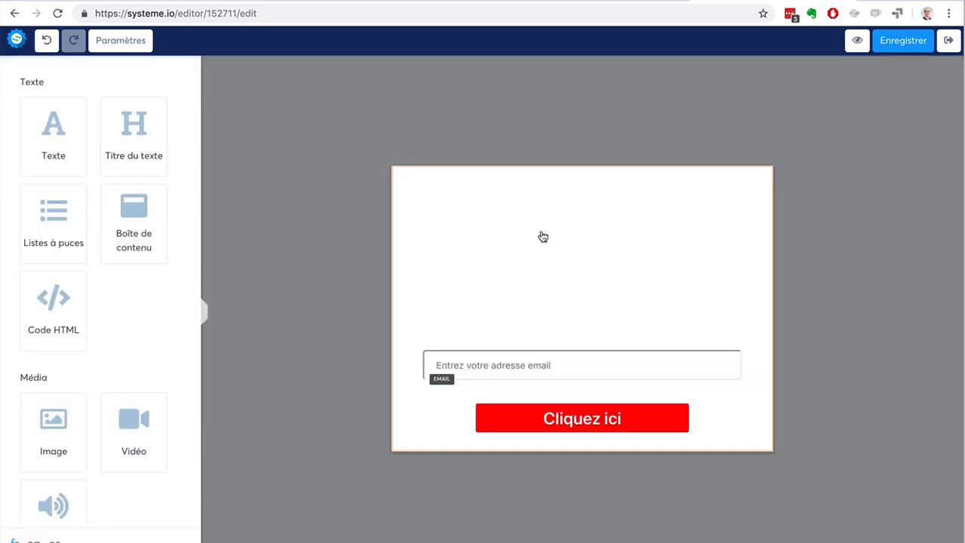
- Change the text colour of the heading "RECEVEZ MES CONSEILS PAR EMAIL" to dark grey (4A4A4A)
click(543, 237)
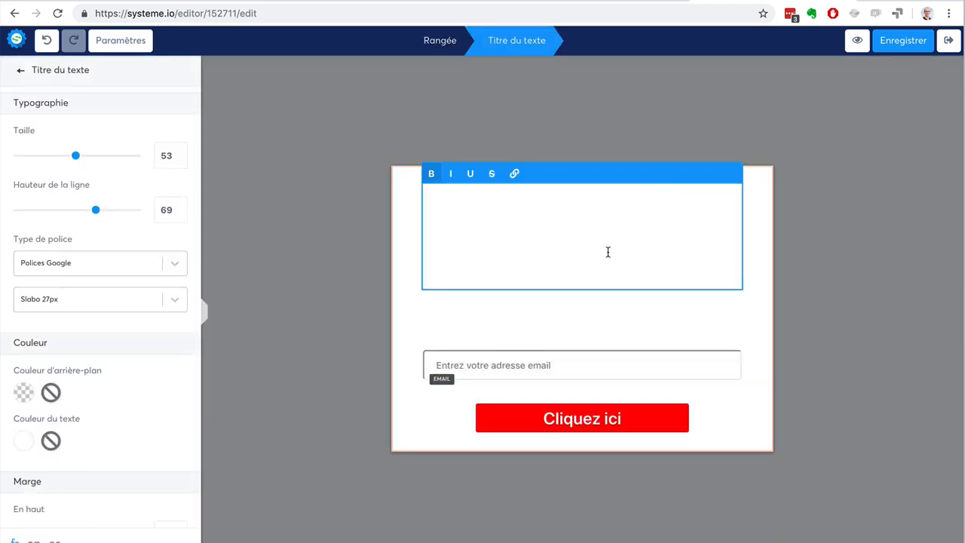
triple_click(608, 252)
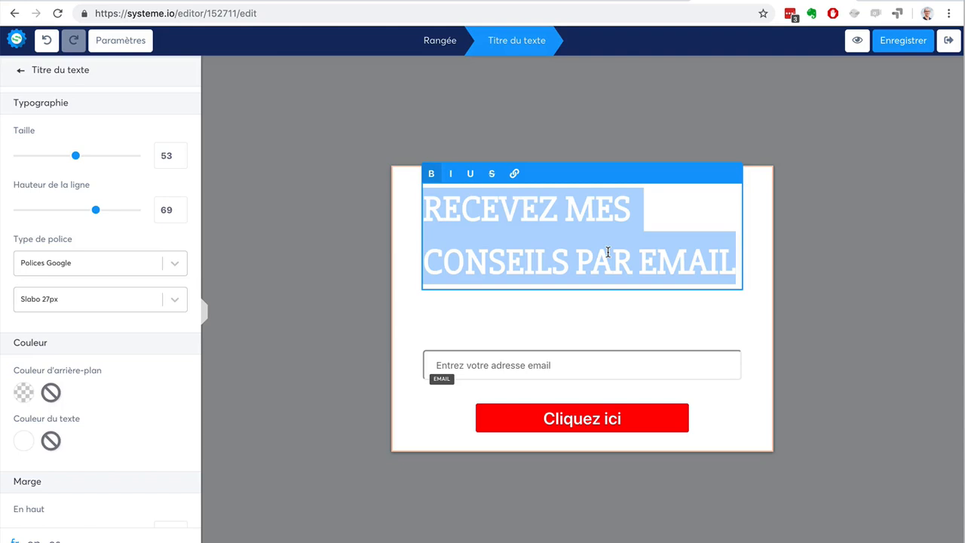
scroll(105, 352, down, 3)
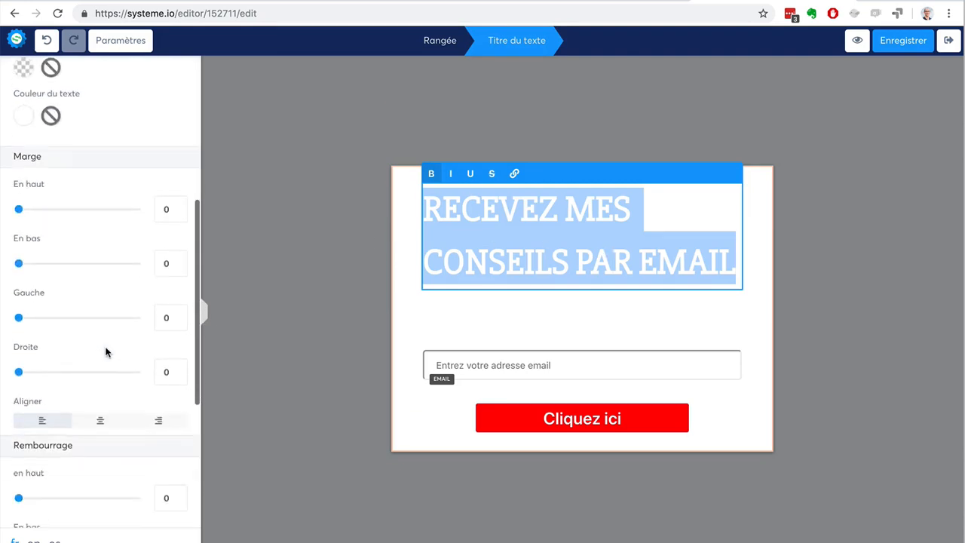
click(24, 216)
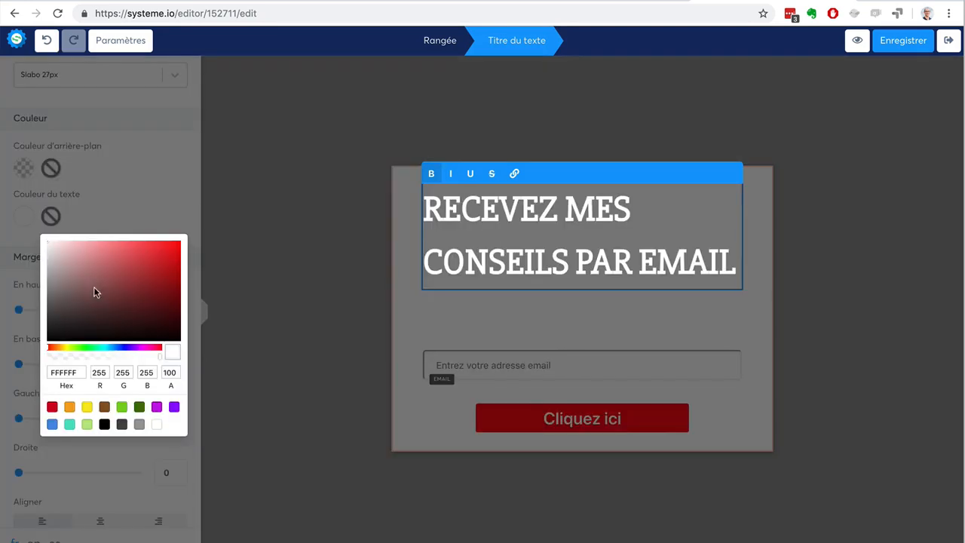
click(121, 426)
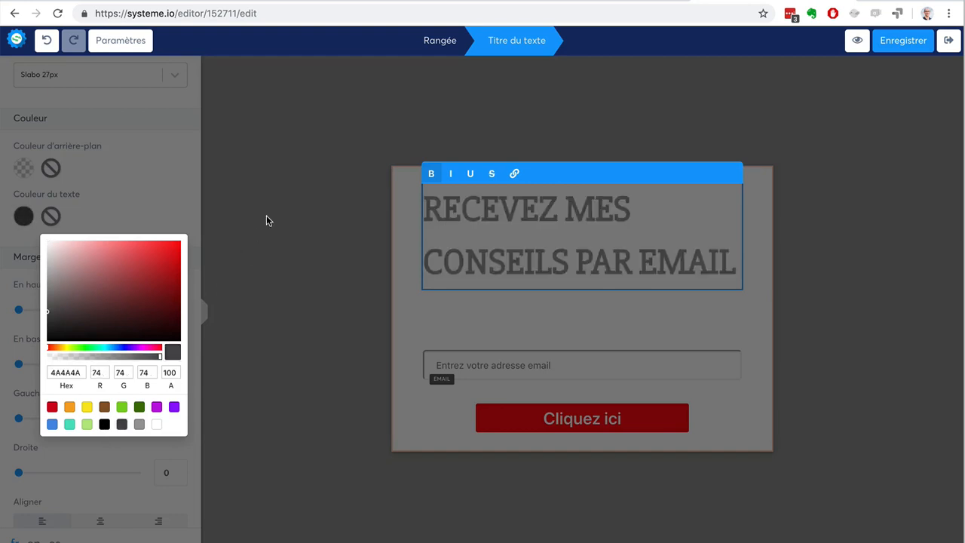
click(266, 215)
click(556, 260)
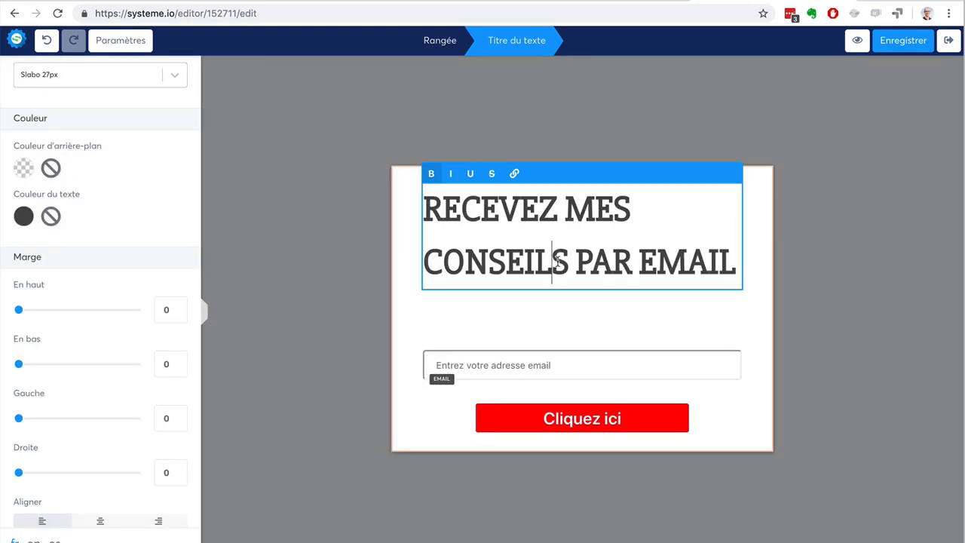
- Centre the heading "RECEVEZ MES CONSEILS PAR EMAIL" in the form
scroll(53, 227, up, 3)
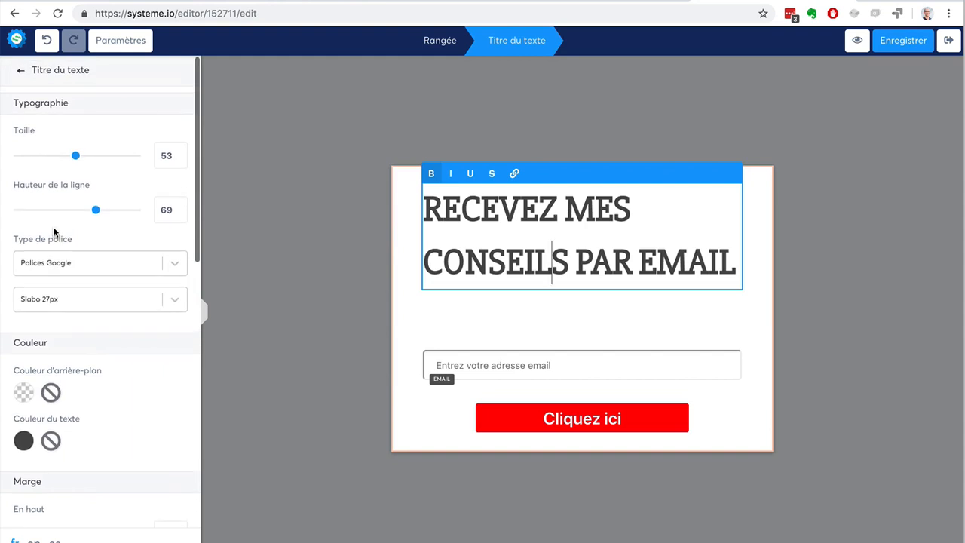
scroll(53, 227, down, 5)
scroll(60, 241, down, 1)
click(96, 325)
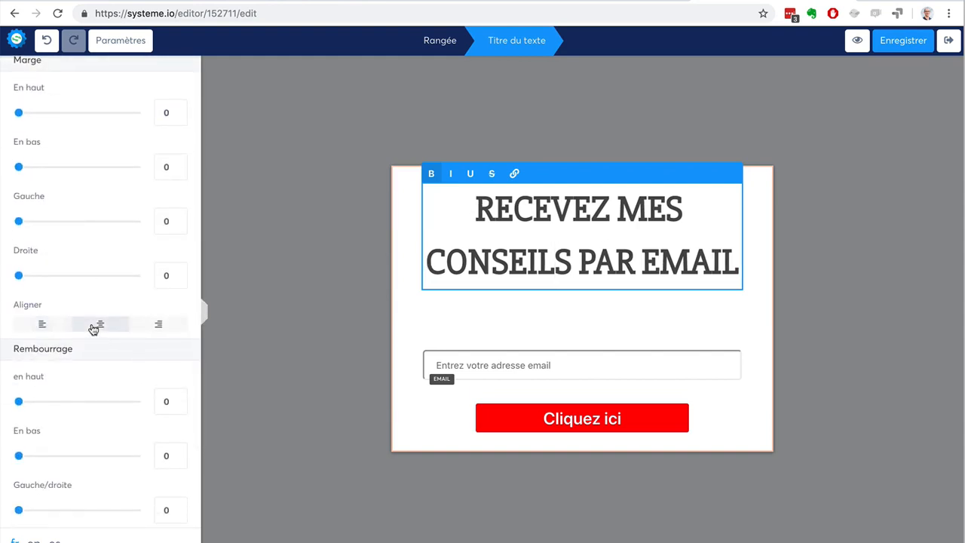
click(261, 205)
- Change the colour of the paragraph text below the form's heading to black (000000)
click(563, 328)
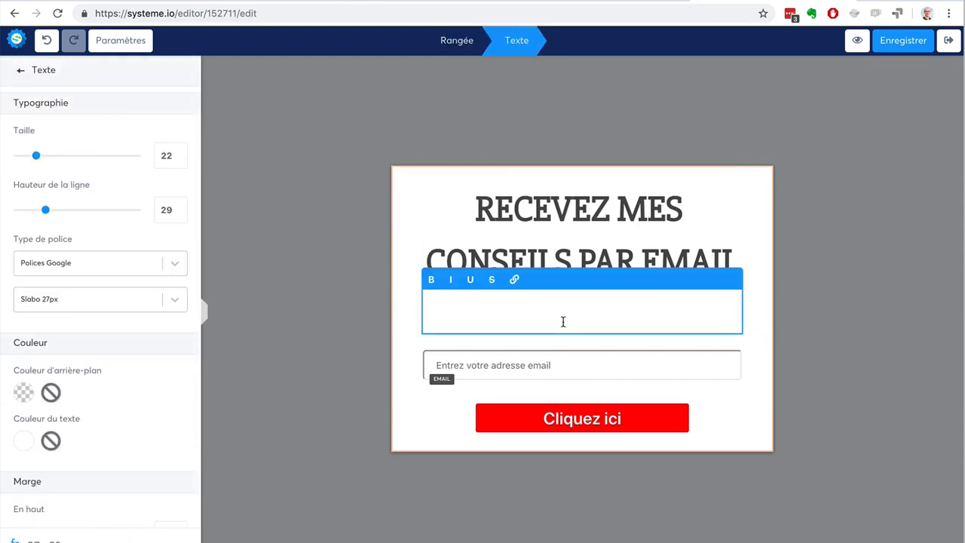
key(ctrl+a)
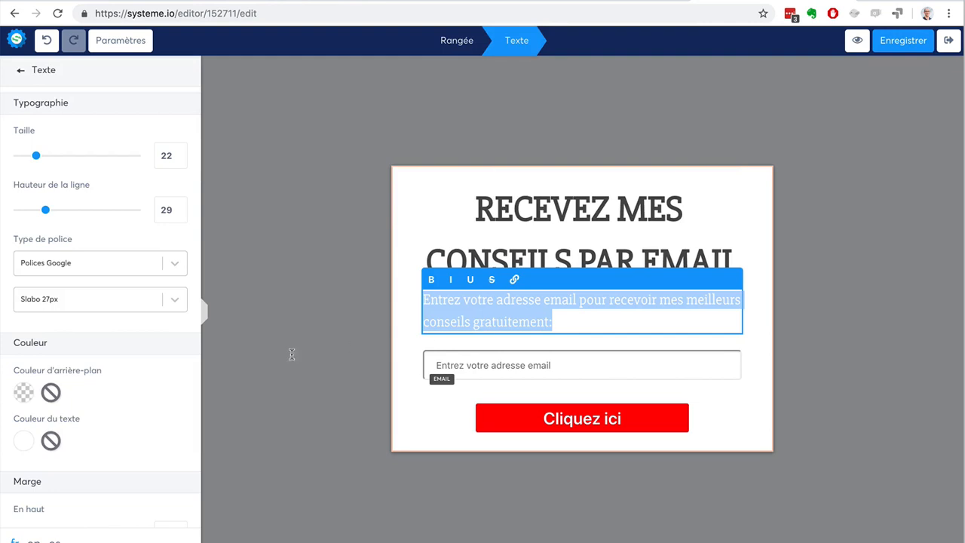
click(23, 443)
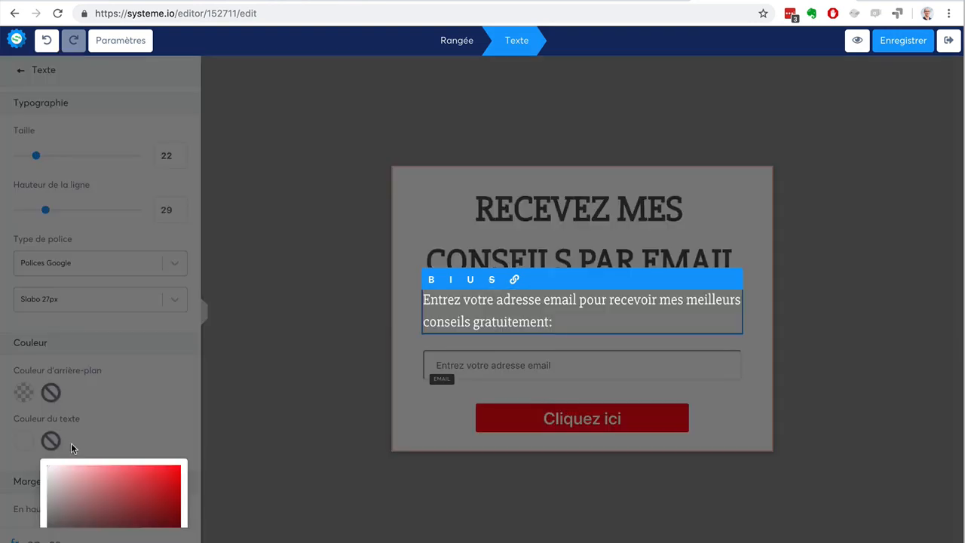
scroll(131, 493, down, 3)
click(122, 476)
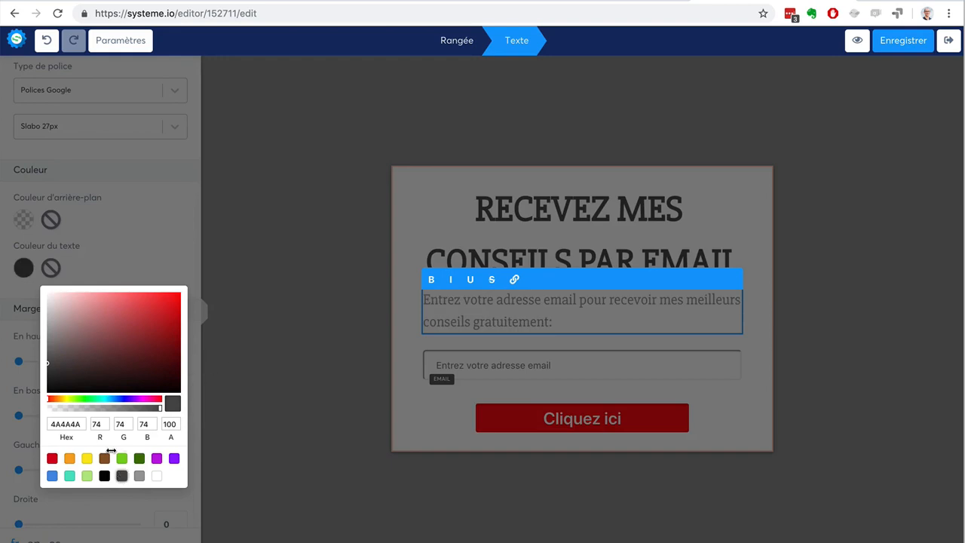
click(104, 476)
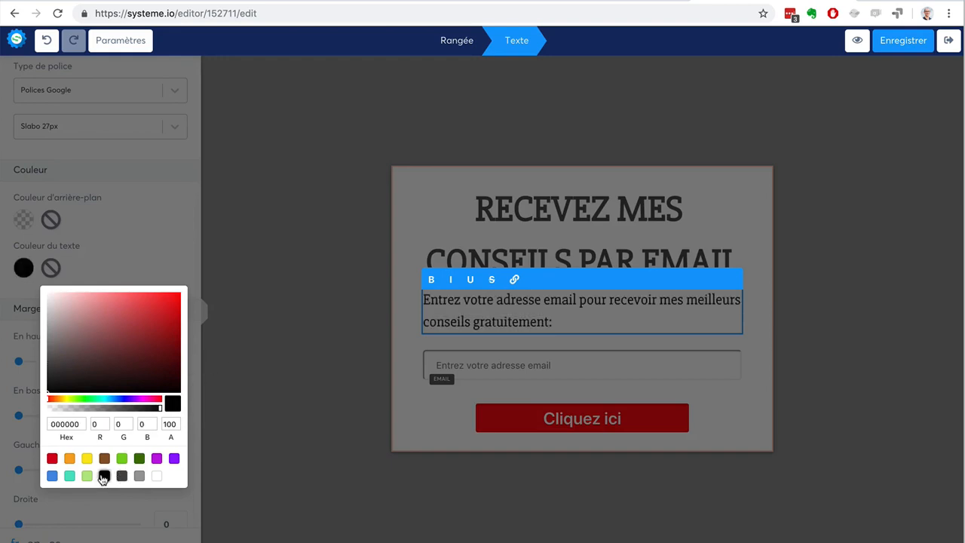
click(224, 349)
- Centre the paragraph text above the email field
scroll(133, 392, down, 5)
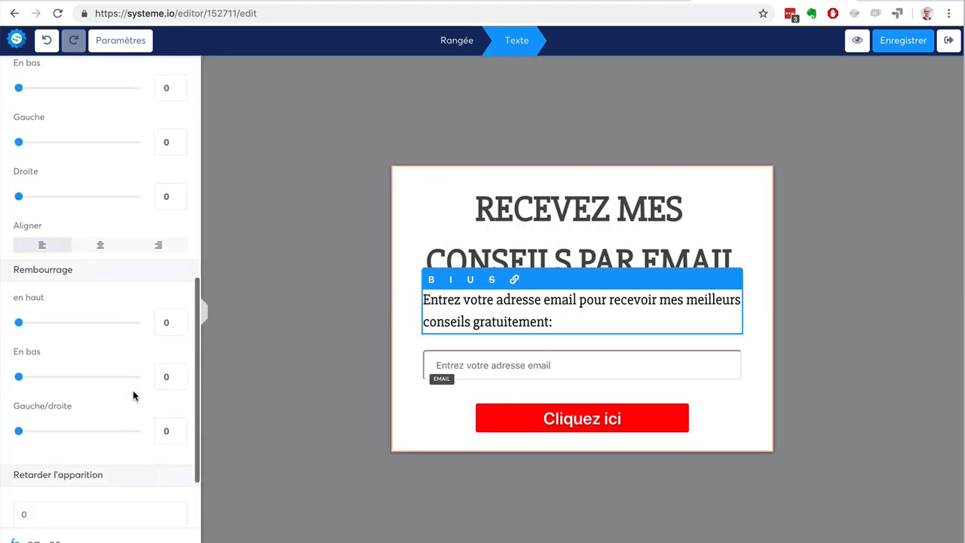
click(99, 239)
click(248, 200)
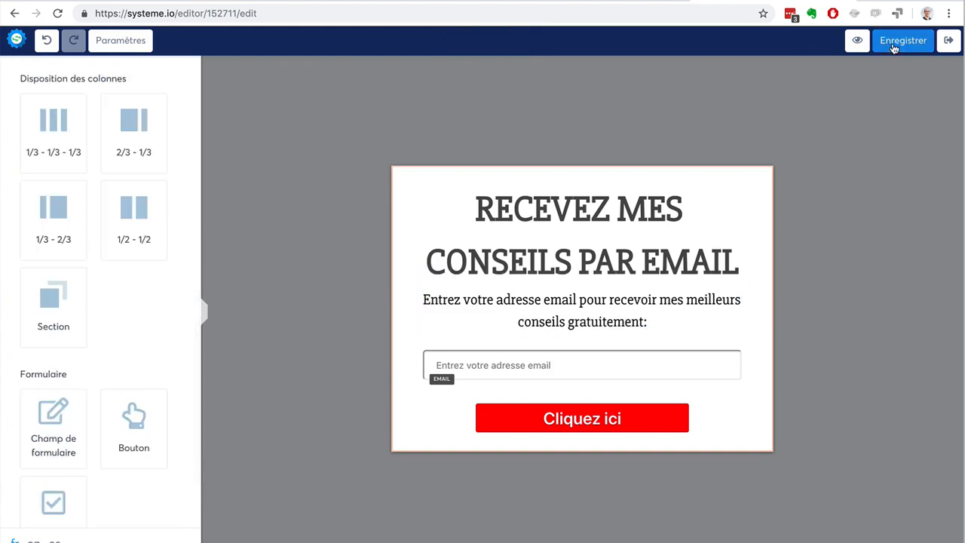
- Save the form, exit the editor and reorder the funnel so "Formulaire de blog" sits directly after "Page de capture"
click(948, 40)
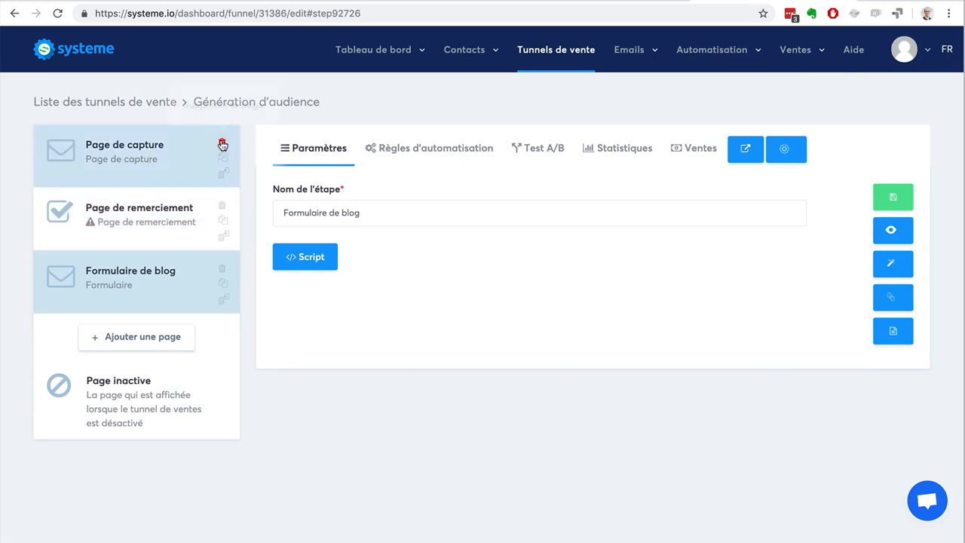
drag(132, 282, 146, 178)
- Delete the "Page de capture" step from the funnel and duplicate the "Formulaire de blog" page
click(146, 170)
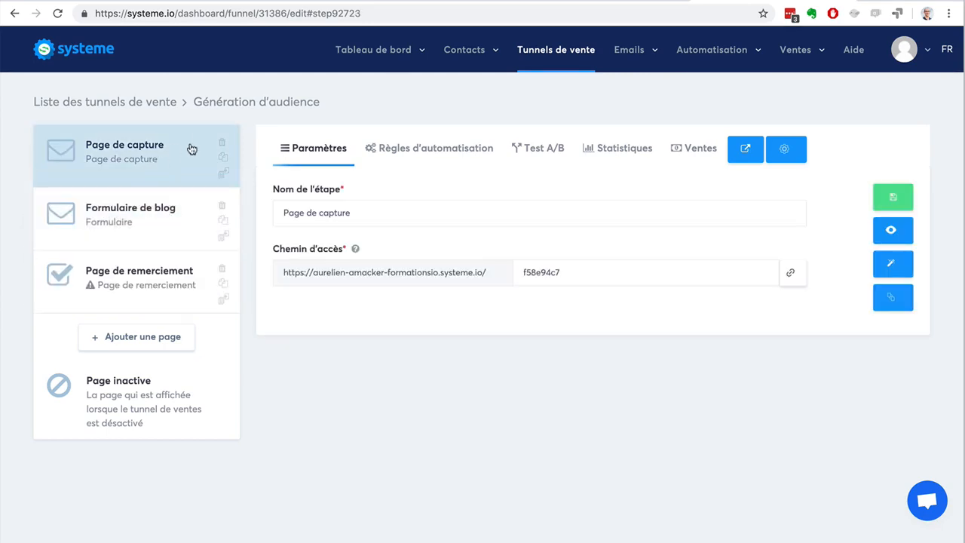
click(220, 144)
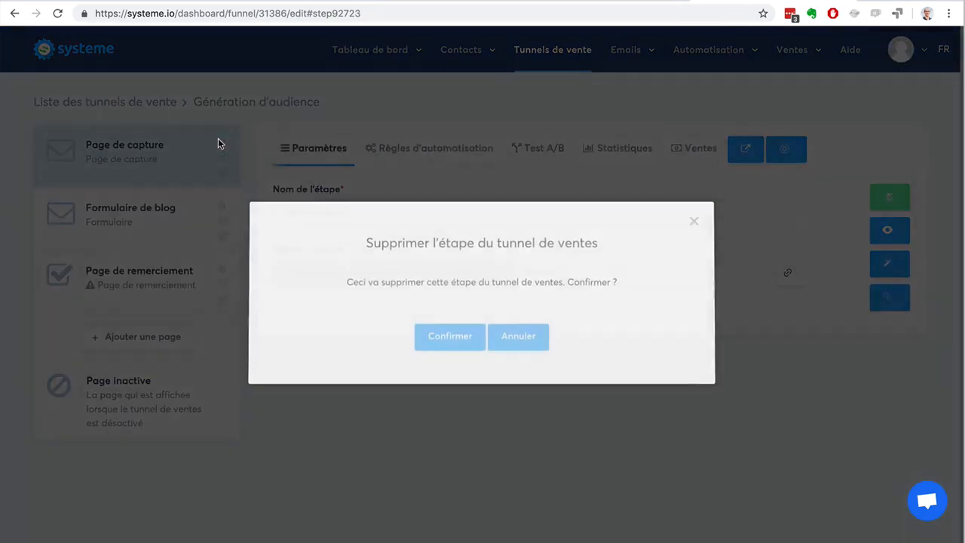
click(442, 339)
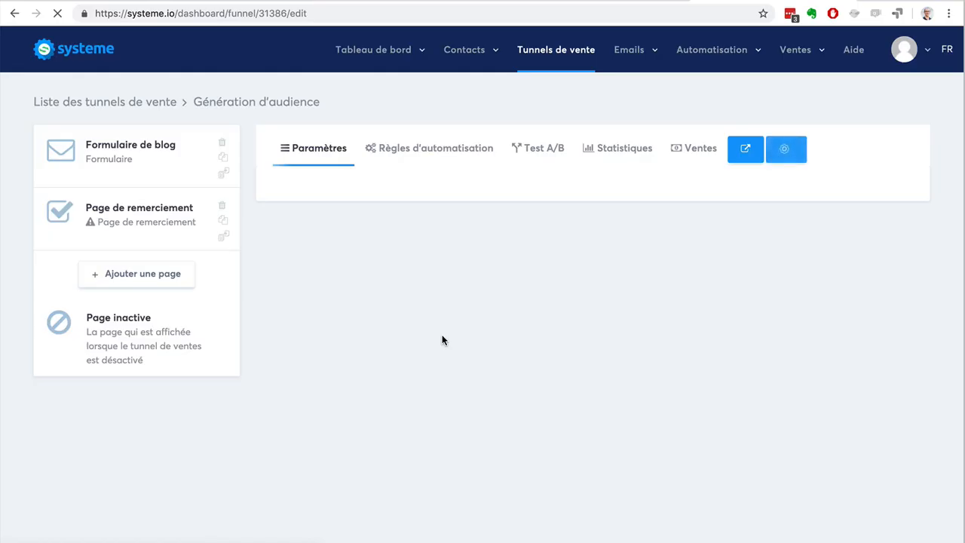
click(222, 161)
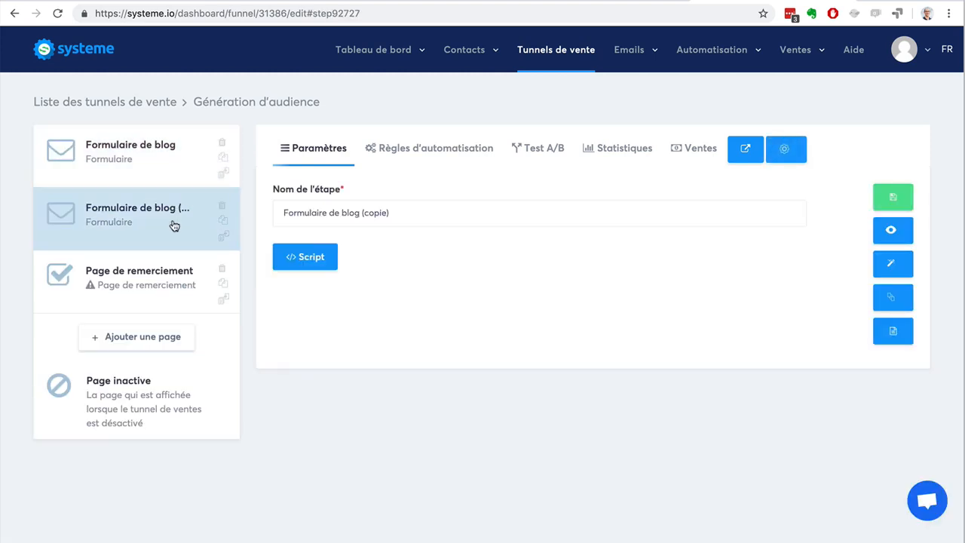
- Try to move the duplicated blog form page to another sales funnel
click(226, 238)
click(469, 180)
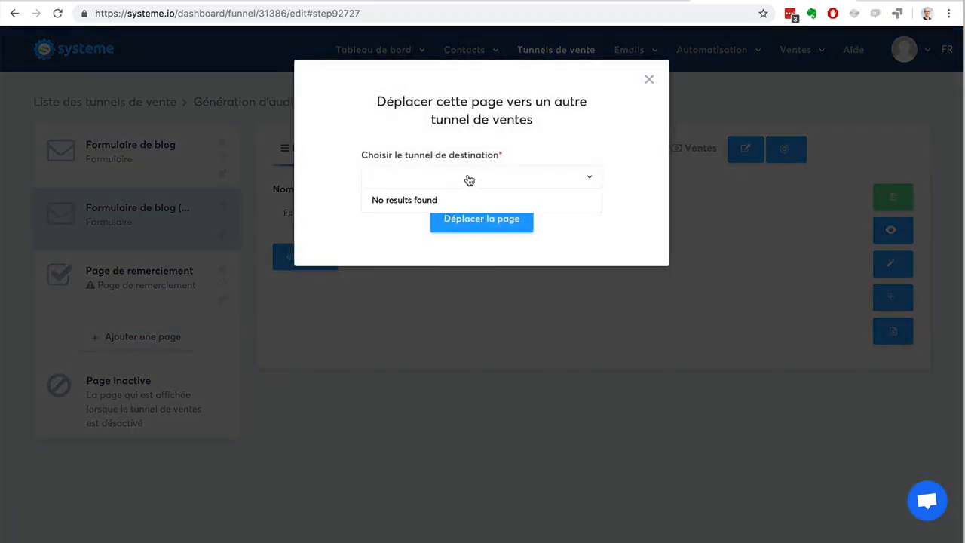
click(345, 227)
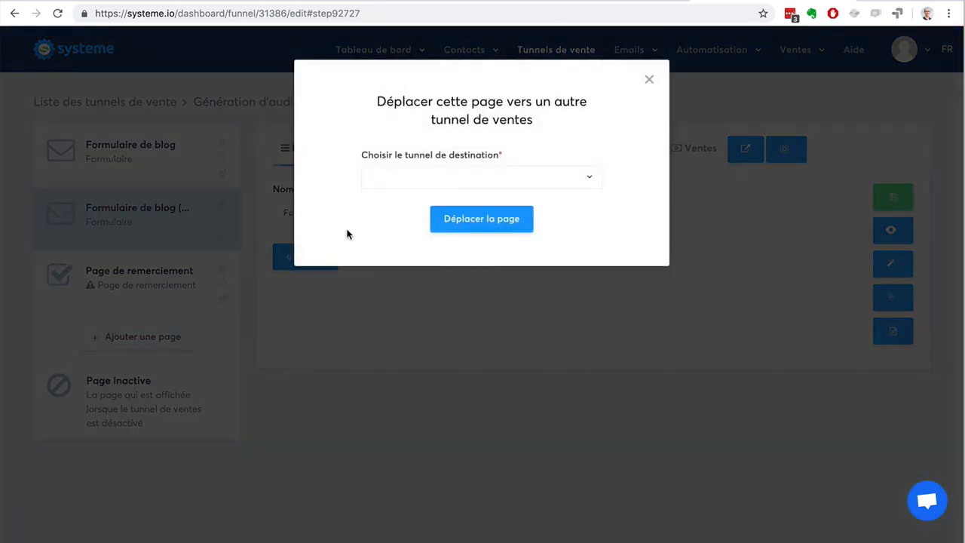
click(649, 82)
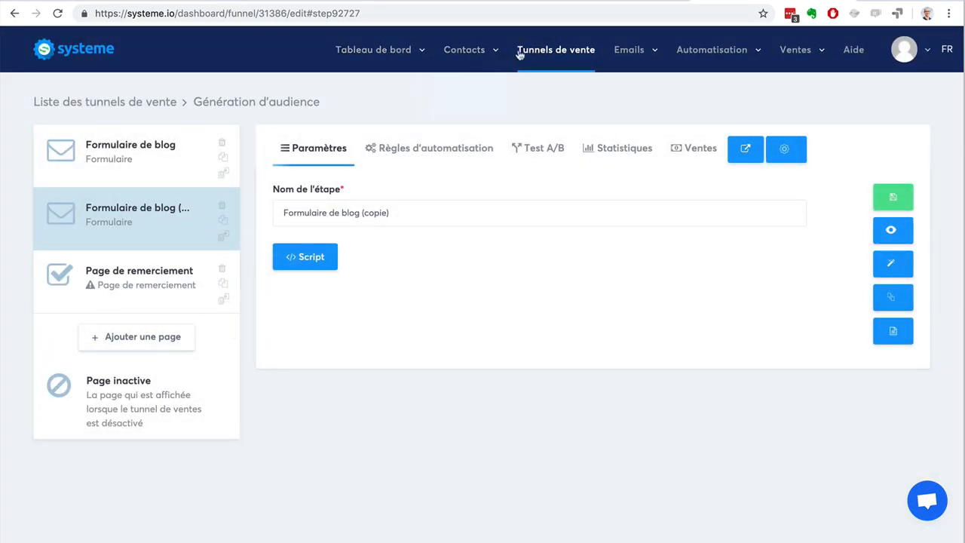
- Duplicate the whole "Génération d'audience" funnel and return to the list of sales funnels
click(548, 55)
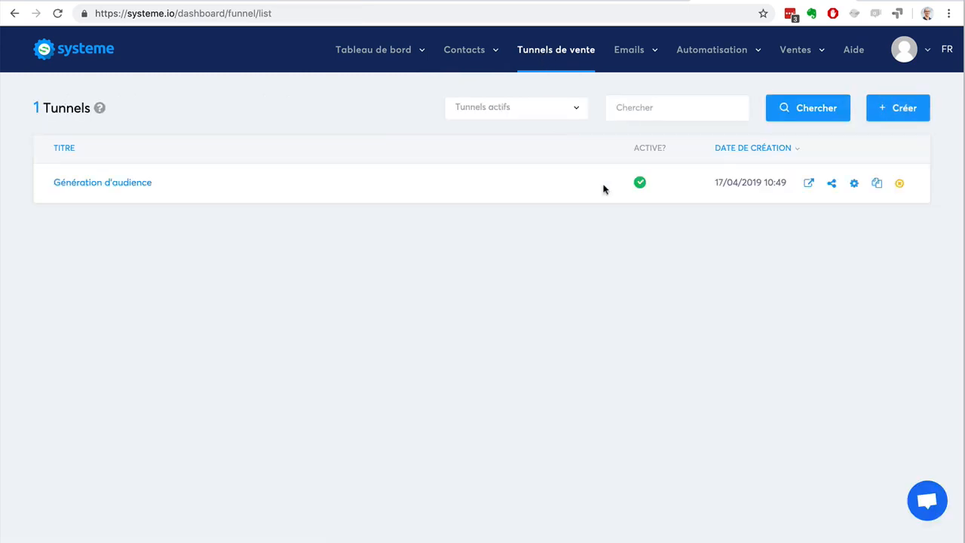
click(876, 185)
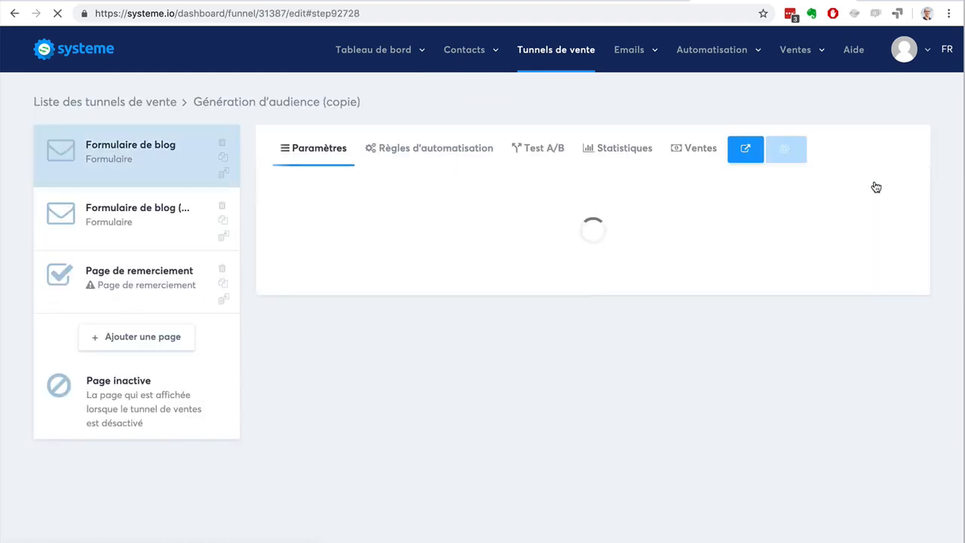
click(552, 48)
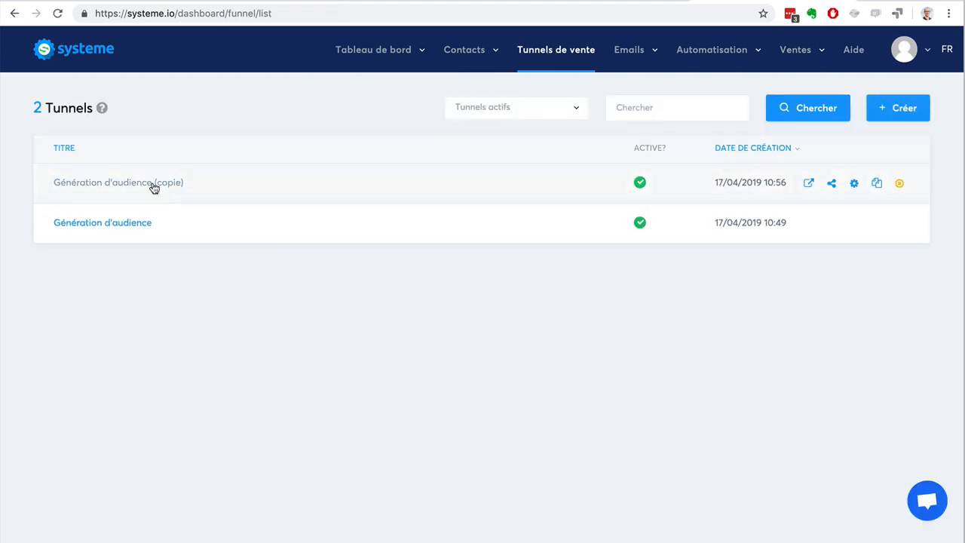
- Preview the copied funnel's blog form page to examine the form between the sample text paragraphs, and close the preview
click(809, 183)
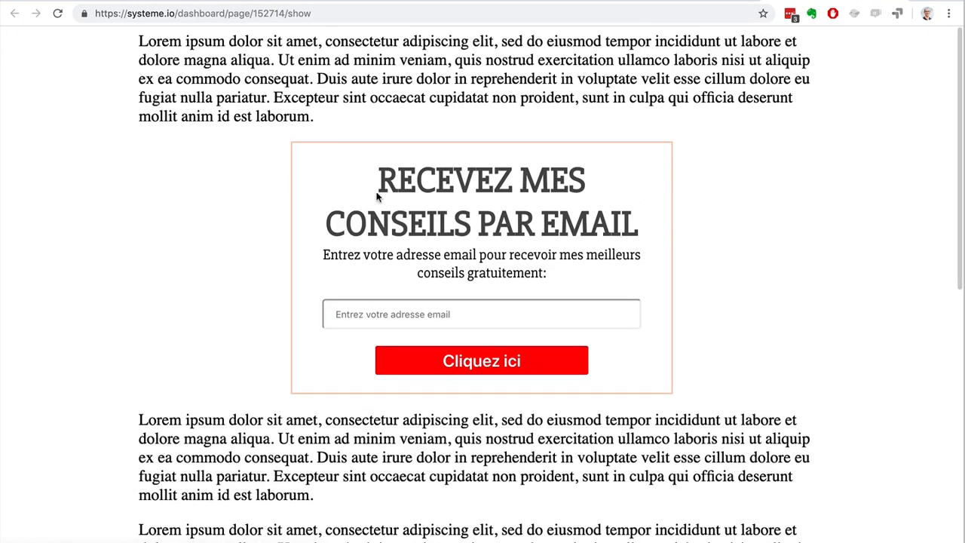
drag(189, 42, 430, 157)
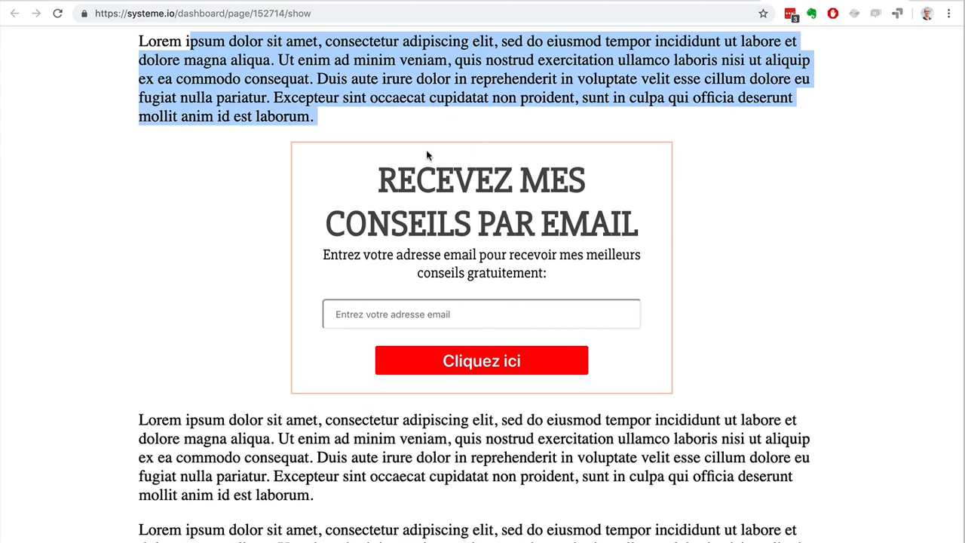
drag(183, 423, 473, 526)
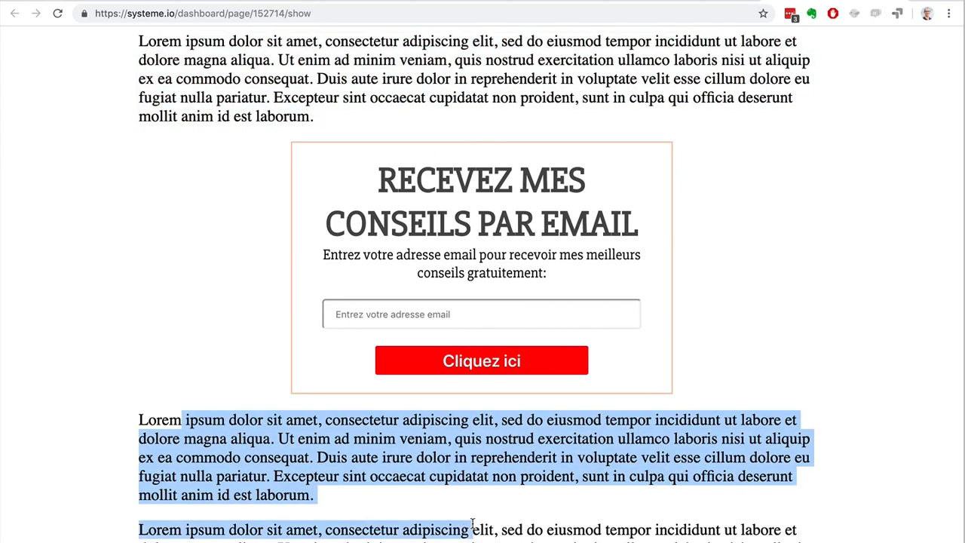
click(377, 440)
click(896, 1)
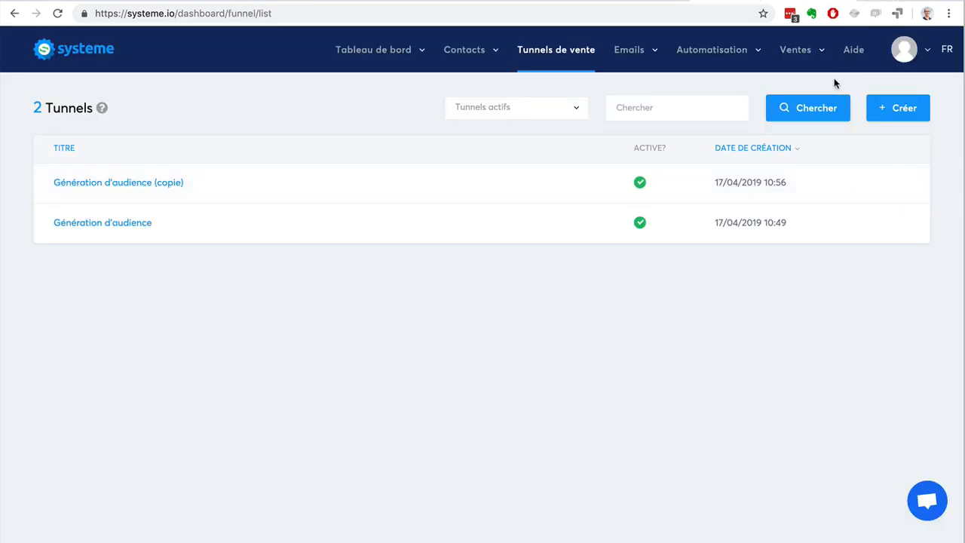
- Copy the sharing link of the "Génération d'audience (copie)" funnel to the clipboard
mouse_move(843, 179)
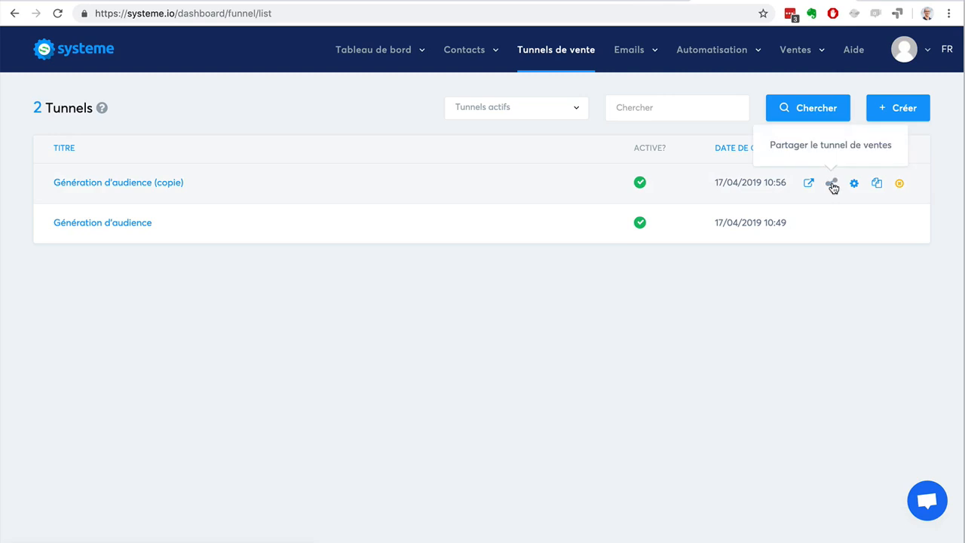
click(833, 185)
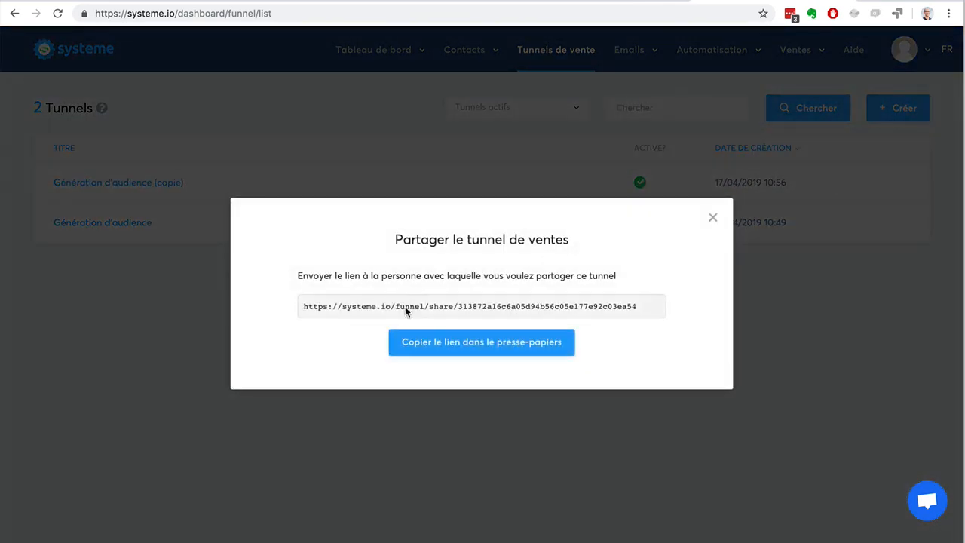
click(434, 344)
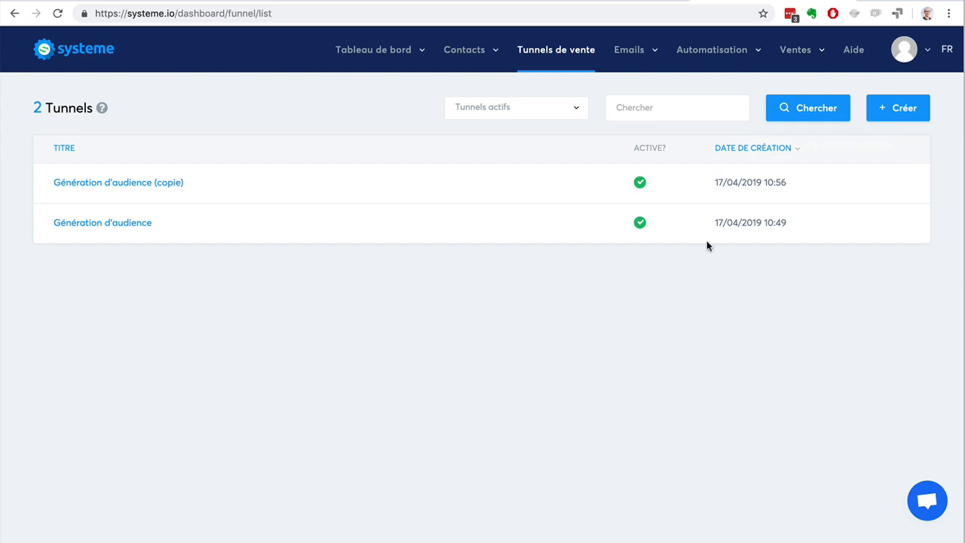
- Deactivate the "Génération d'audience (copie)" funnel and confirm the deactivation
click(898, 183)
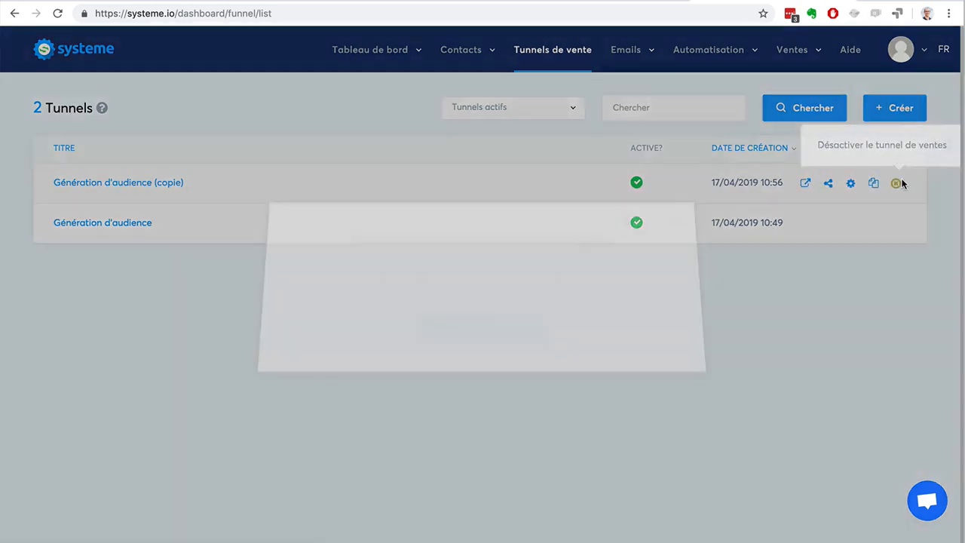
click(458, 336)
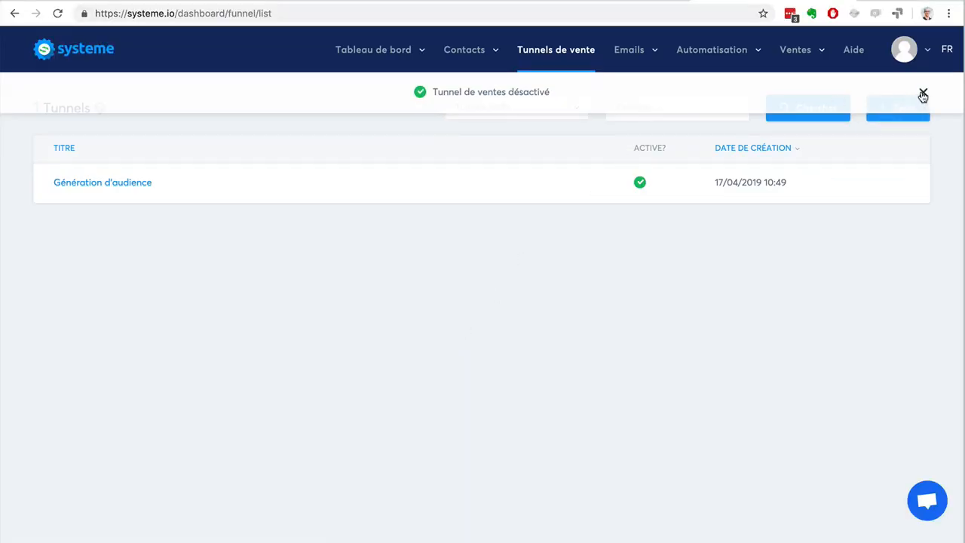
- Dismiss the deactivation notice and filter the funnel list with "Tous les tunnels" to include inactive funnels
click(923, 95)
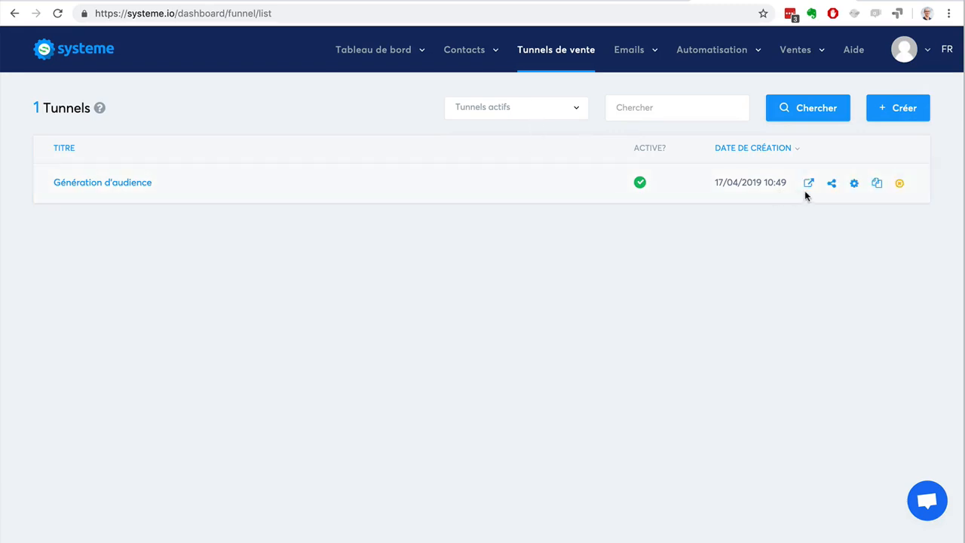
click(555, 118)
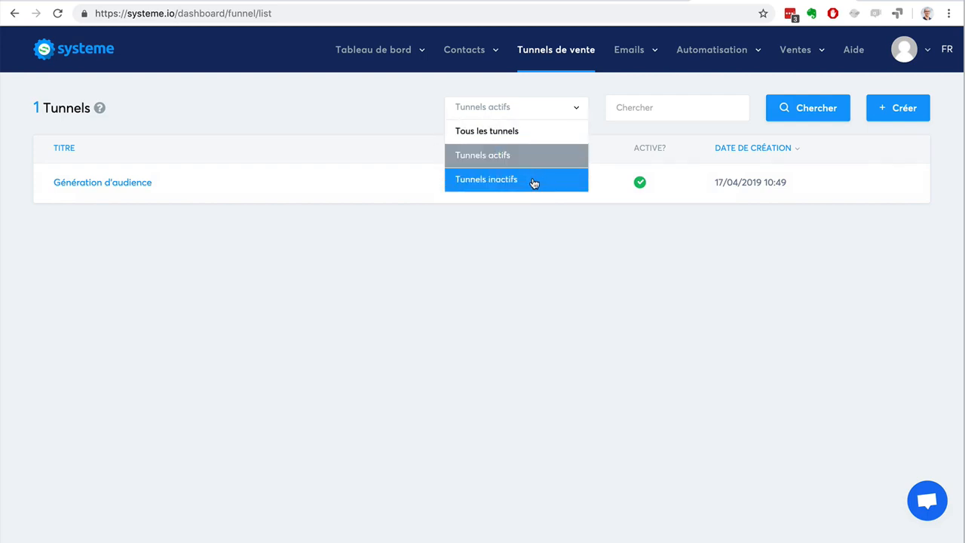
click(516, 131)
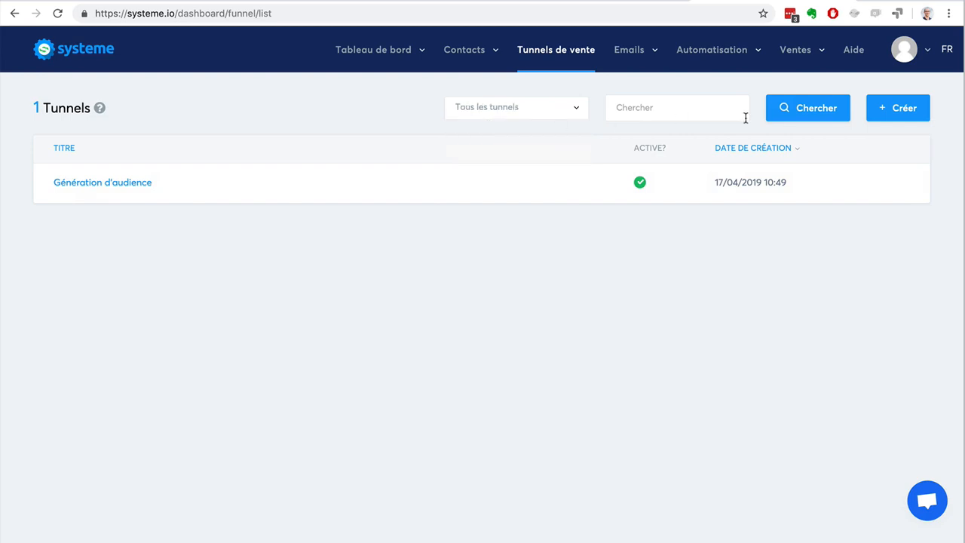
click(798, 118)
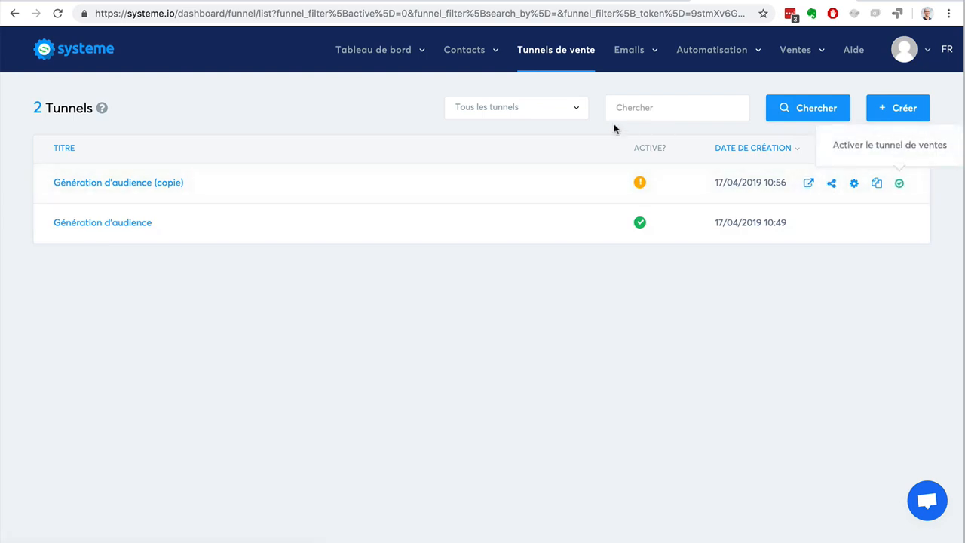
- Filter the funnel list with "Tunnels actifs" to list only active funnels
click(560, 112)
click(536, 155)
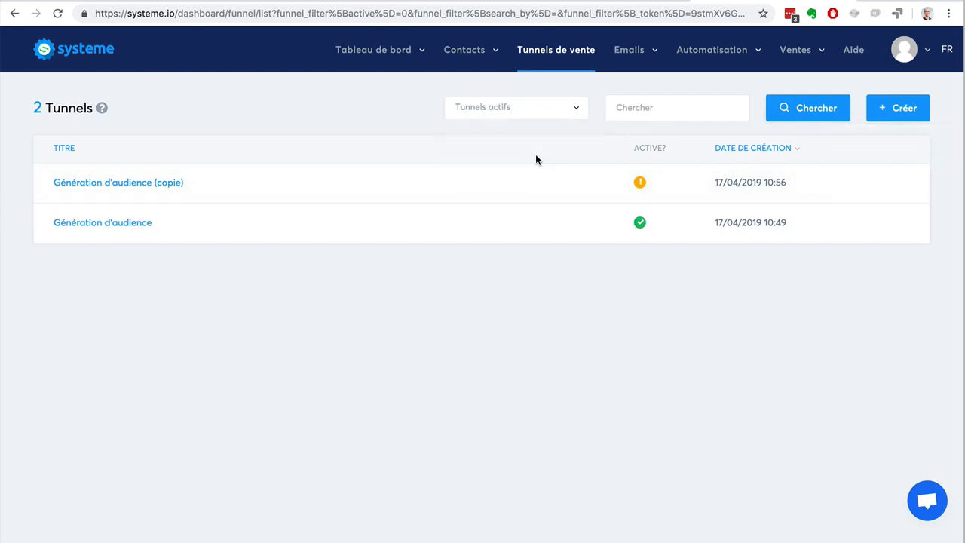
click(789, 116)
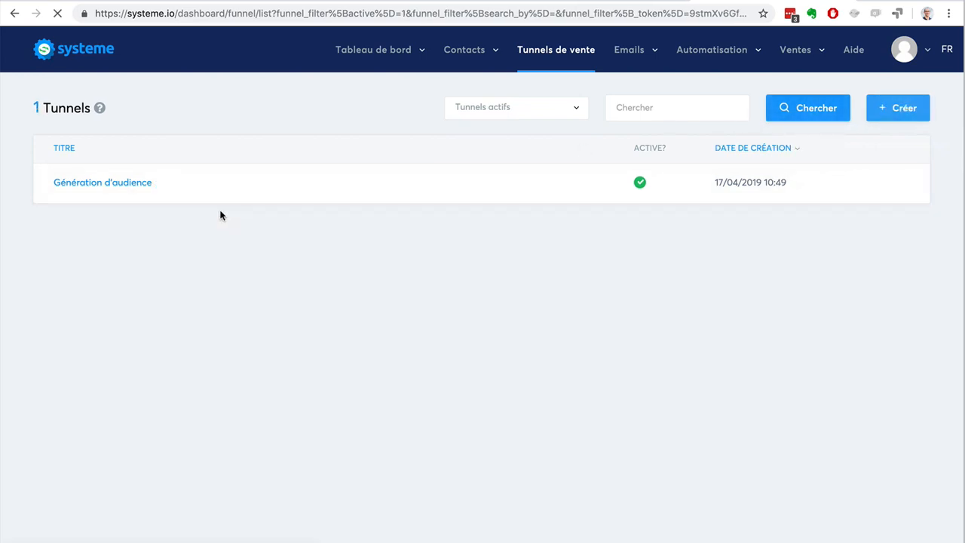
- Delete the "Formulaire de blog (copie)" page from the "Génération d'audience" funnel and confirm the deletion
click(123, 184)
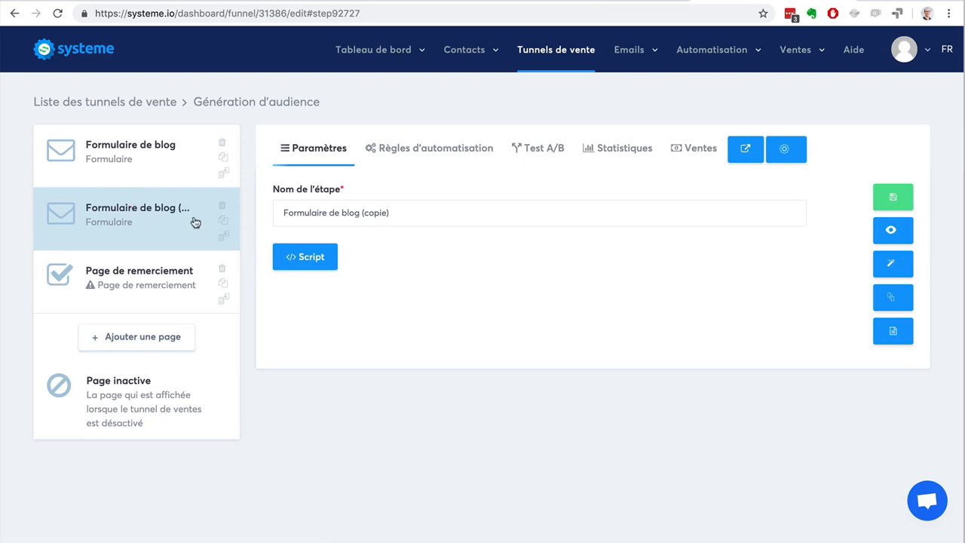
click(223, 206)
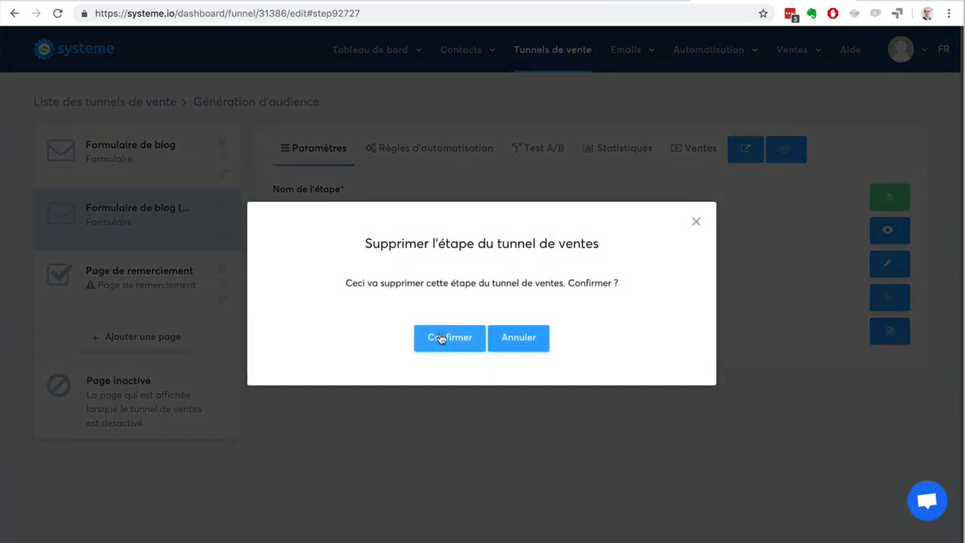
click(442, 336)
- Choose the "Page de confirmation opt-in" template for the "Page de remerciement" step and open the page for editing
click(114, 221)
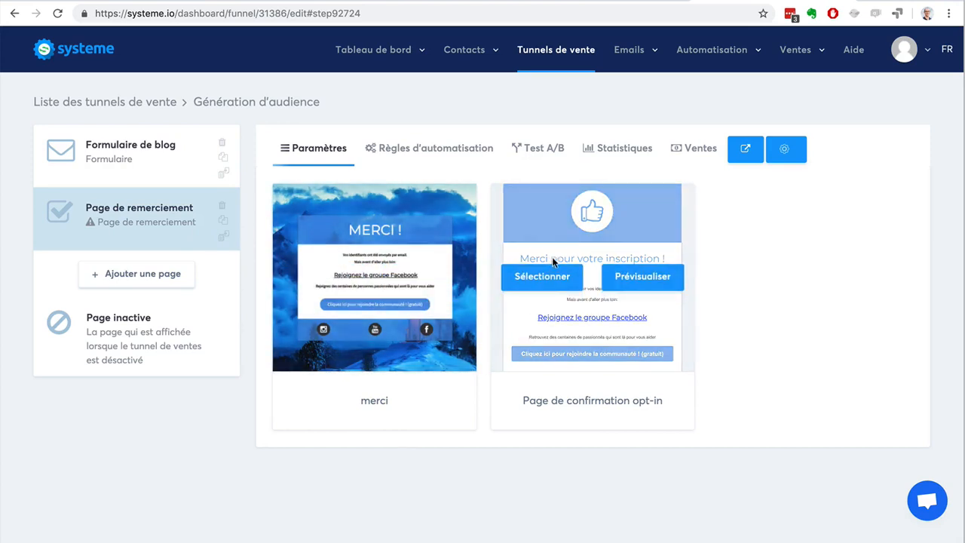
click(554, 279)
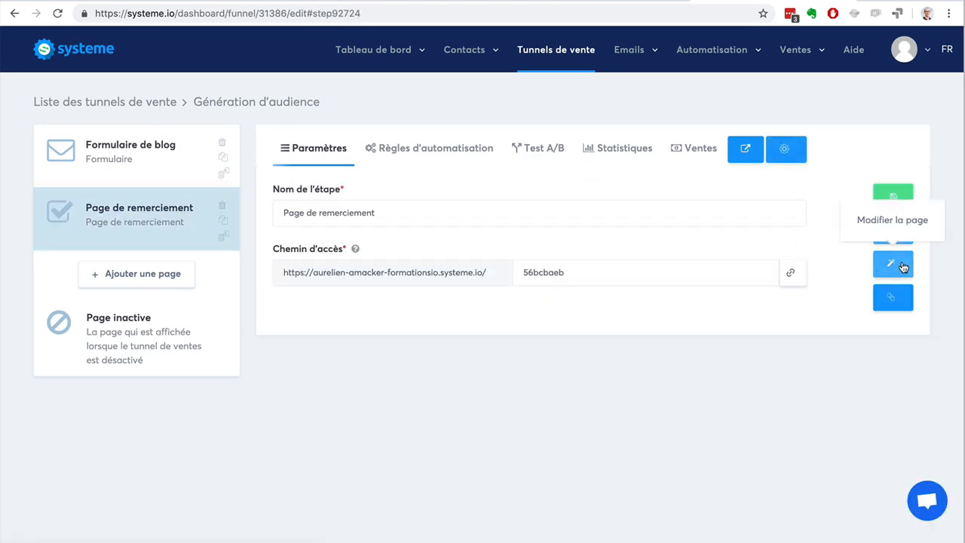
click(904, 268)
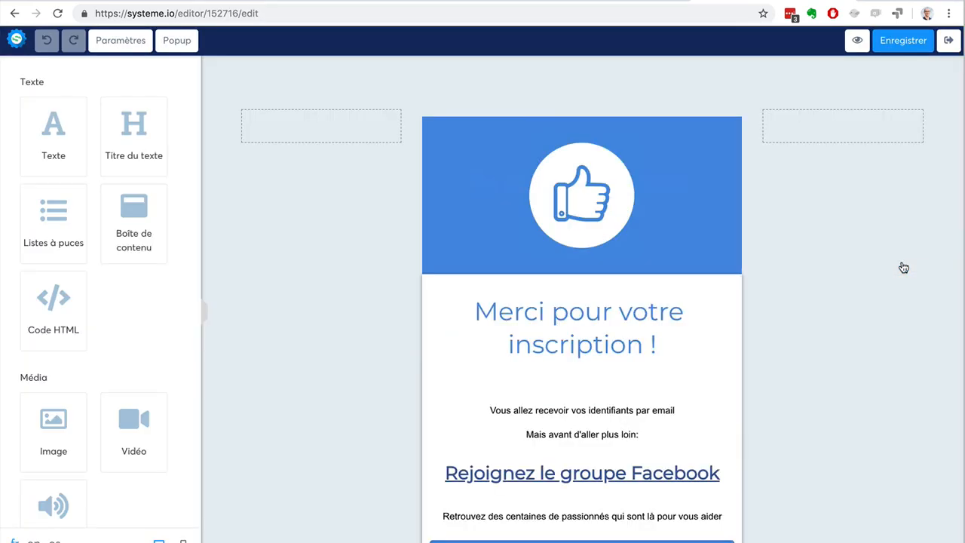
- Widen the central content column of the thank-you page on both sides, leaving narrow, equal side columns
click(900, 45)
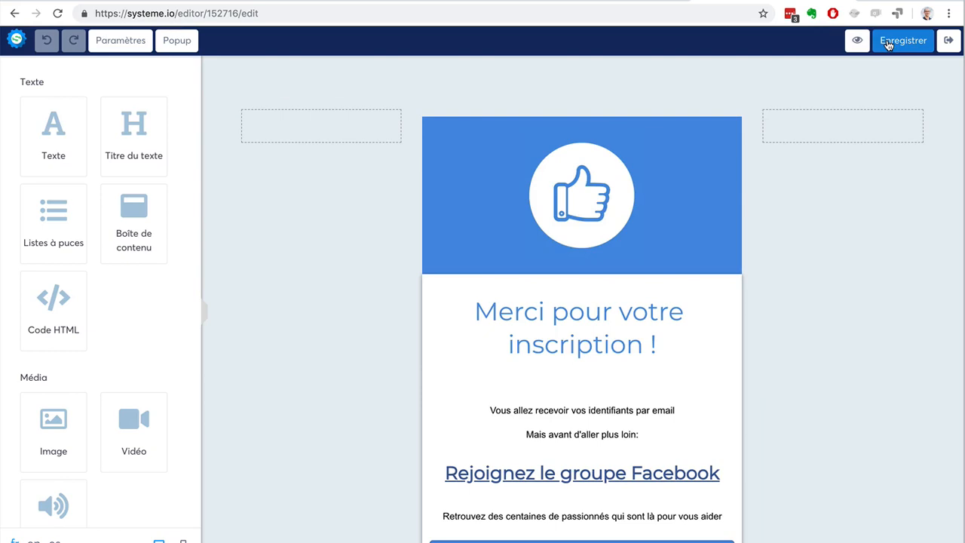
drag(755, 373, 821, 378)
click(389, 323)
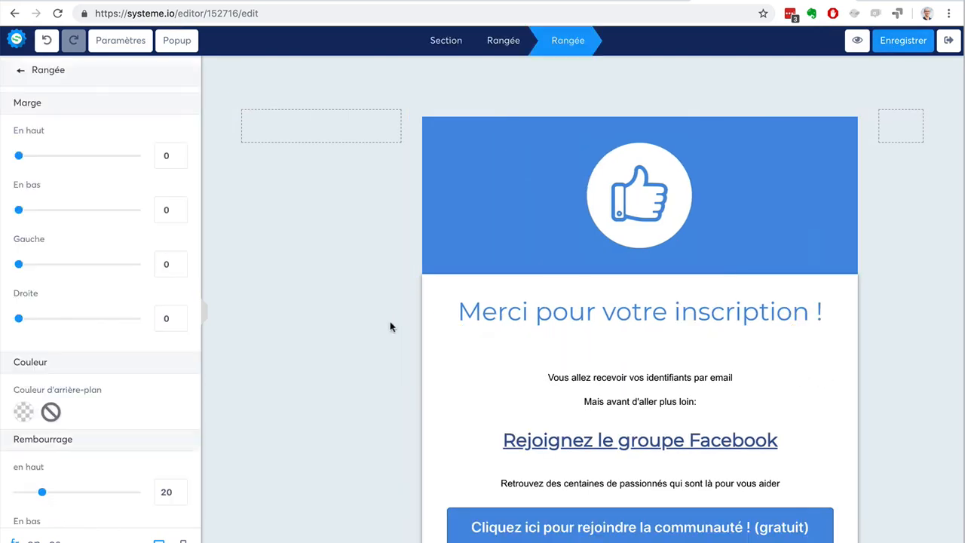
click(384, 260)
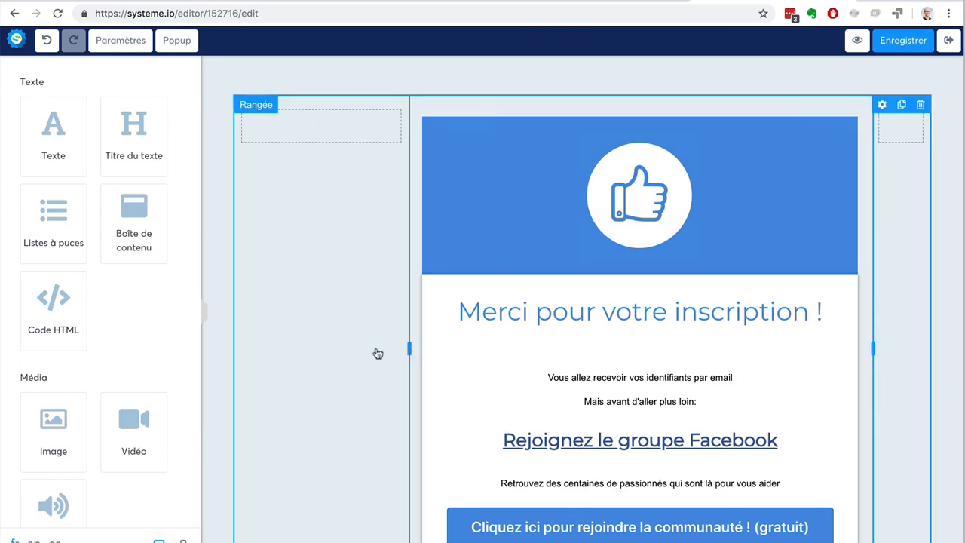
drag(408, 349, 339, 349)
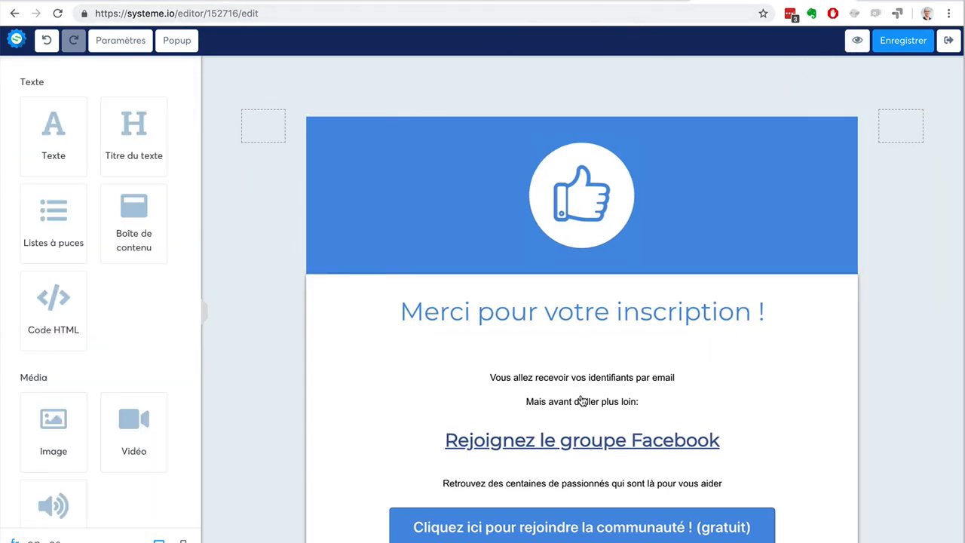
- Set the font size of the "Vous allez recevoir vos identifiants par email" text block to 21, save the page and exit the editor
click(689, 360)
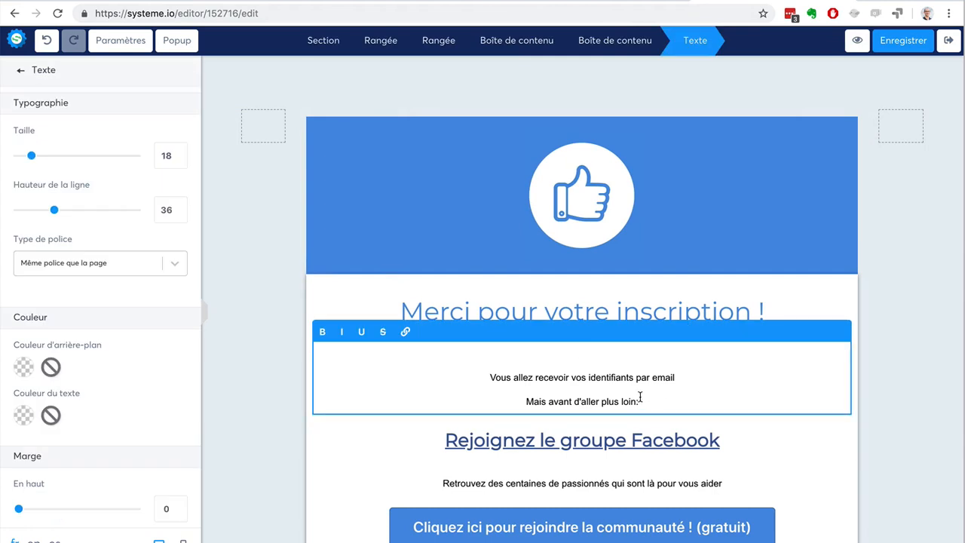
key(ctrl+a)
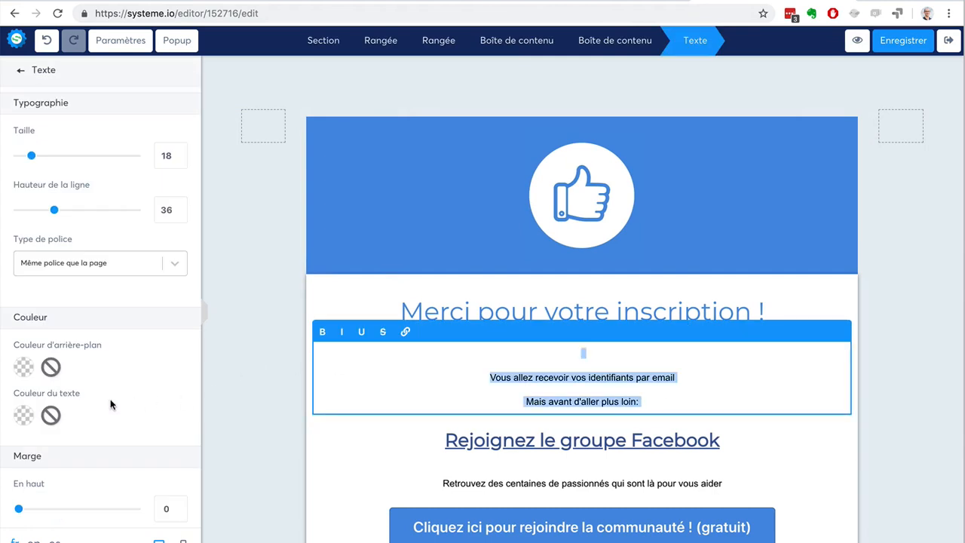
drag(31, 156, 36, 156)
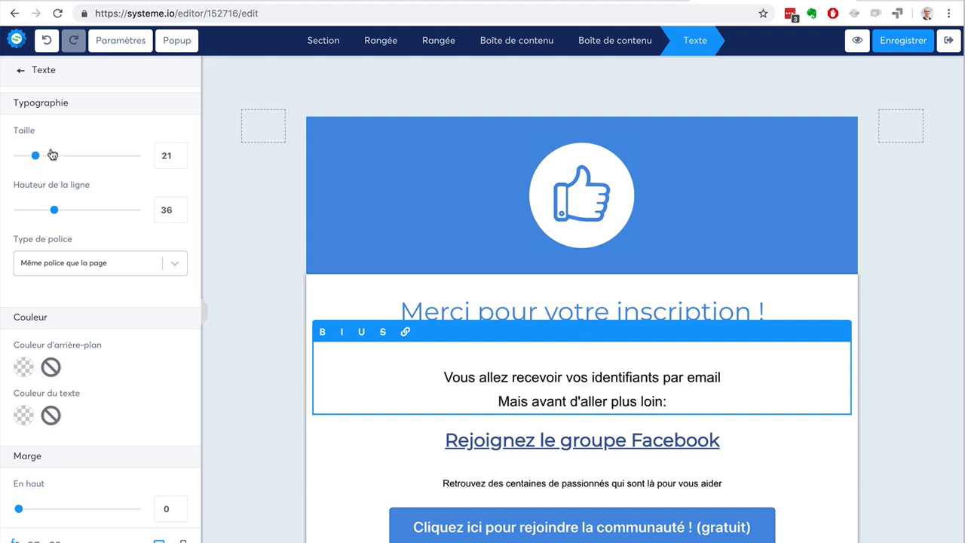
click(238, 143)
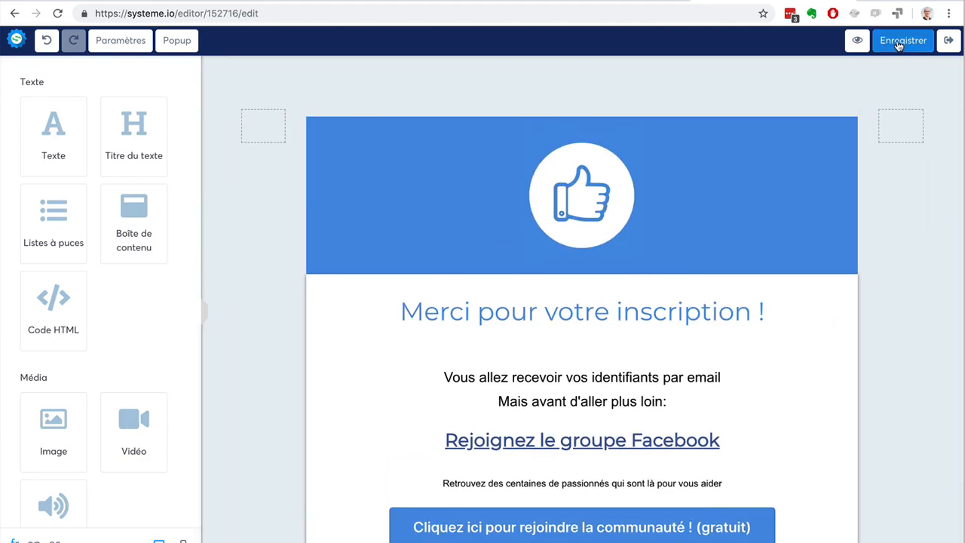
click(948, 43)
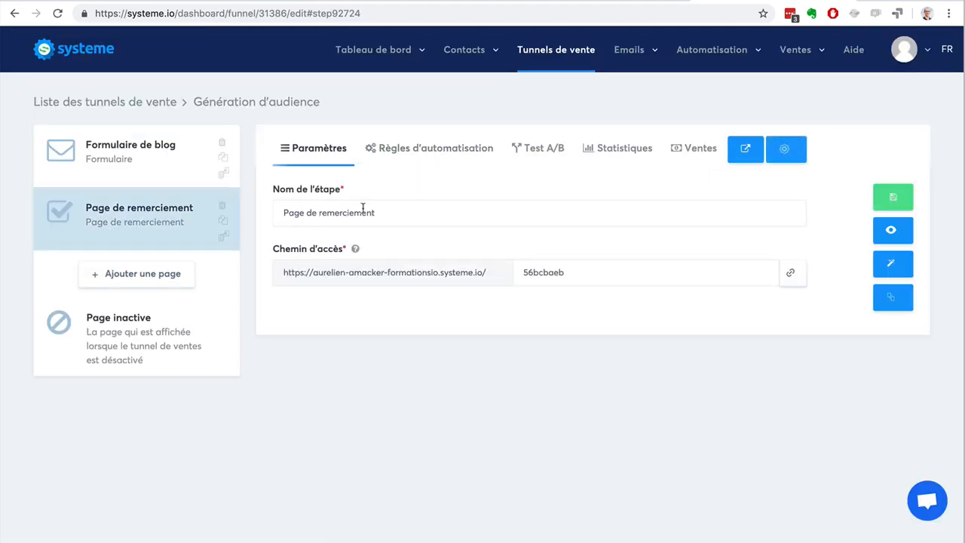
- Reopen the thank-you page for editing, set its metadata title to "Merci pour votre inscription", save it and exit the editor
drag(397, 213, 265, 211)
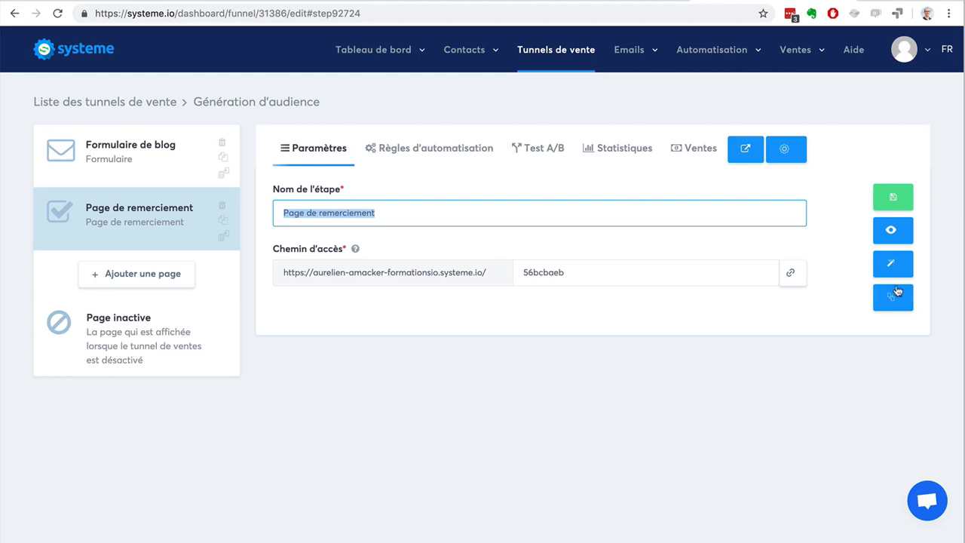
click(893, 264)
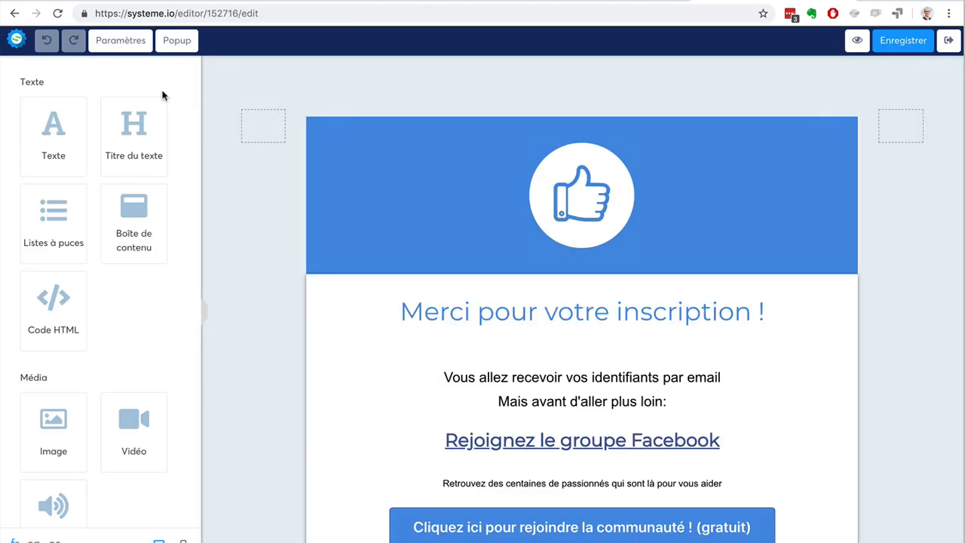
click(115, 44)
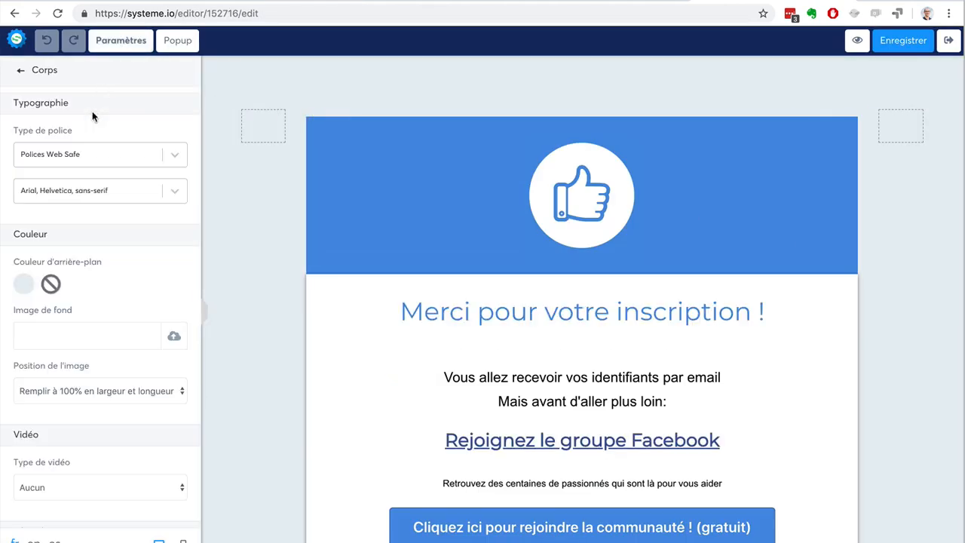
scroll(79, 173, down, 1)
scroll(79, 171, down, 5)
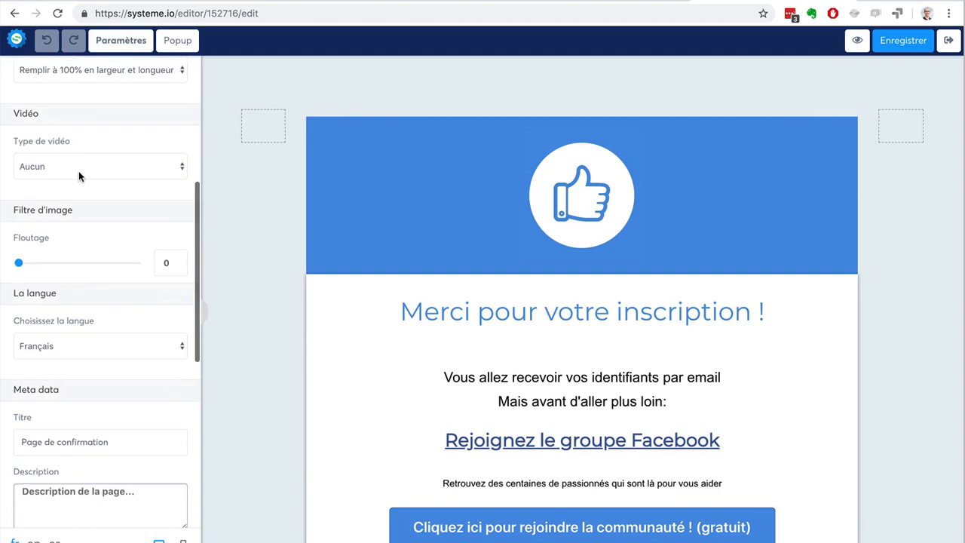
scroll(79, 174, down, 3)
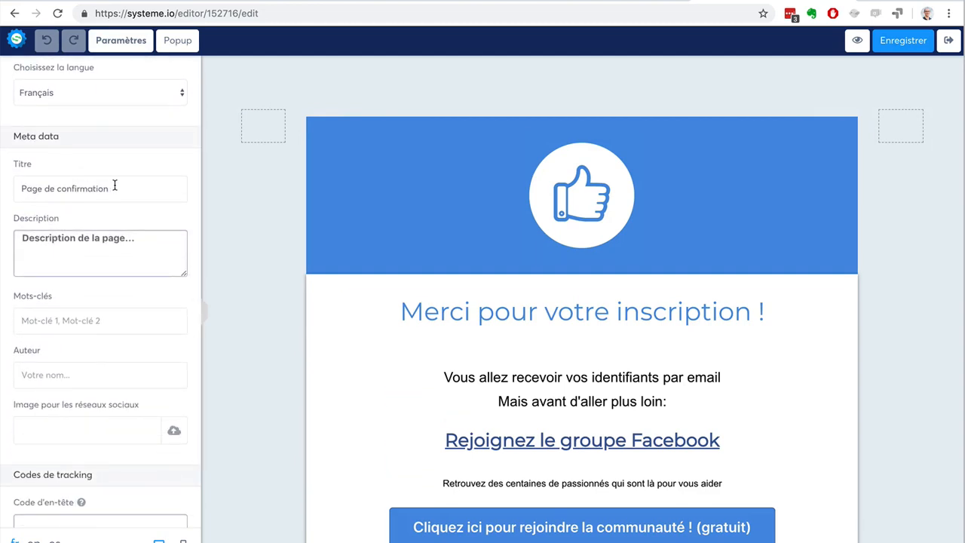
drag(114, 186, 23, 184)
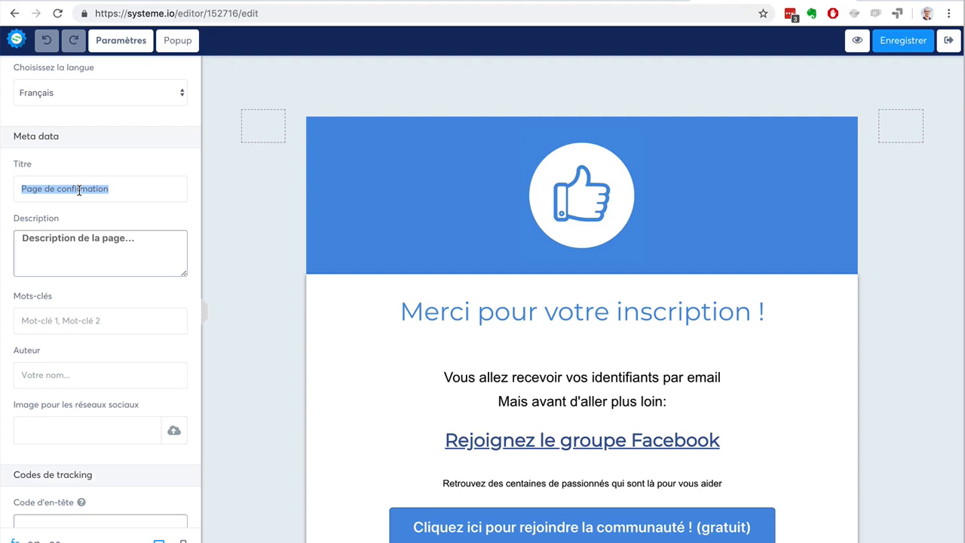
text(Merci pour vo)
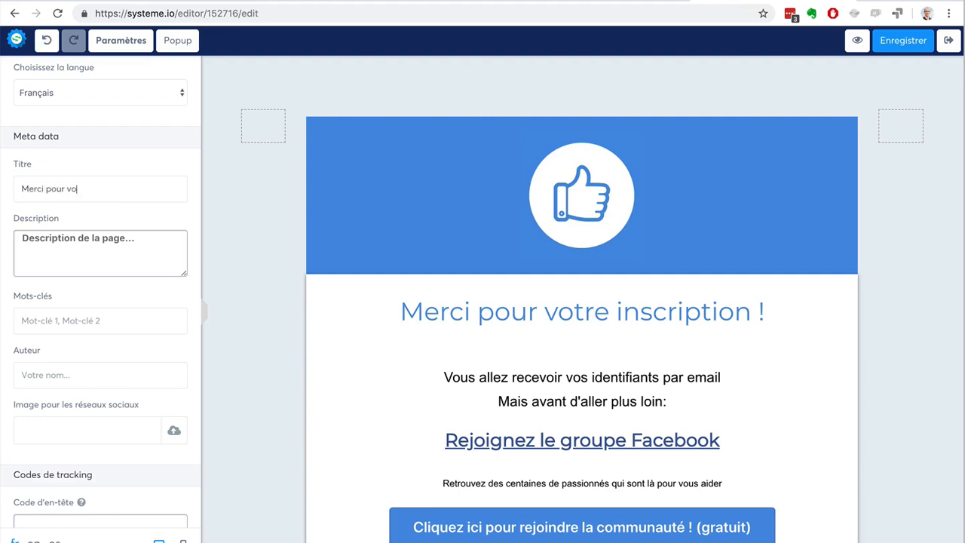
text(tre inscription)
click(106, 252)
click(902, 43)
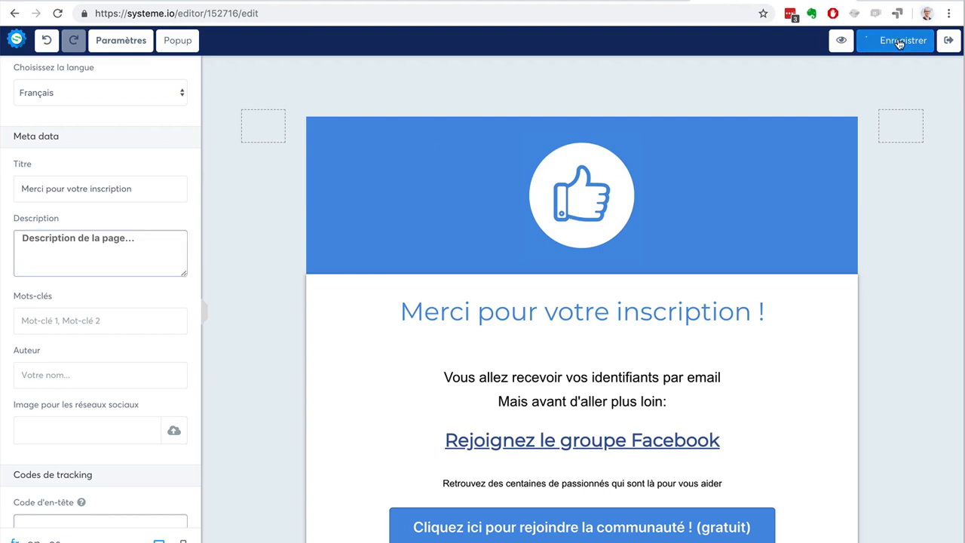
click(948, 41)
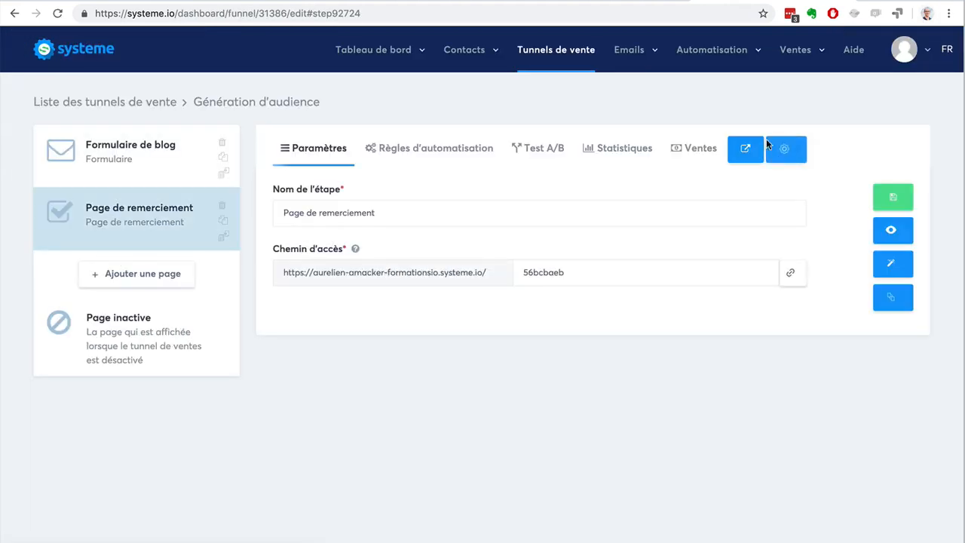
- Preview the published thank-you page to examine its browser title, close the preview and return to the list of funnels
click(898, 235)
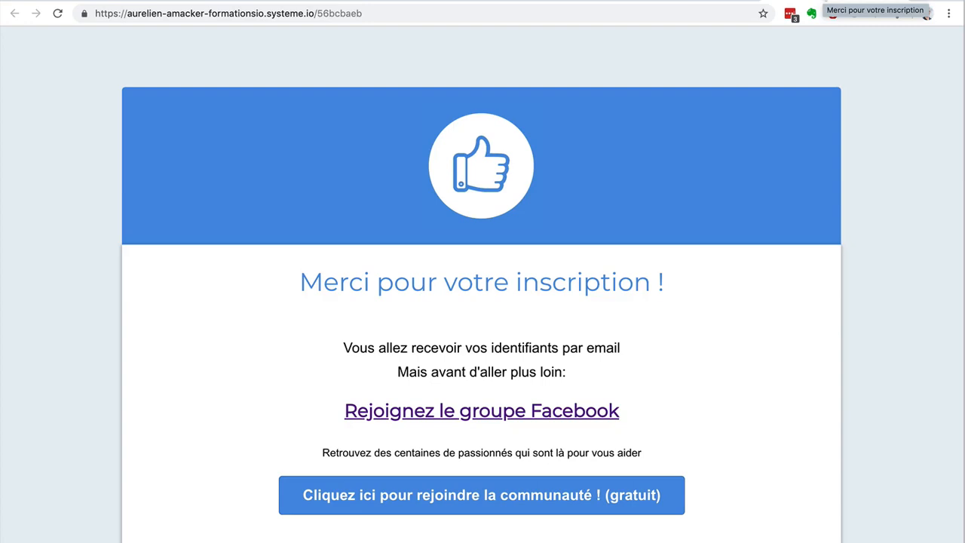
click(679, 1)
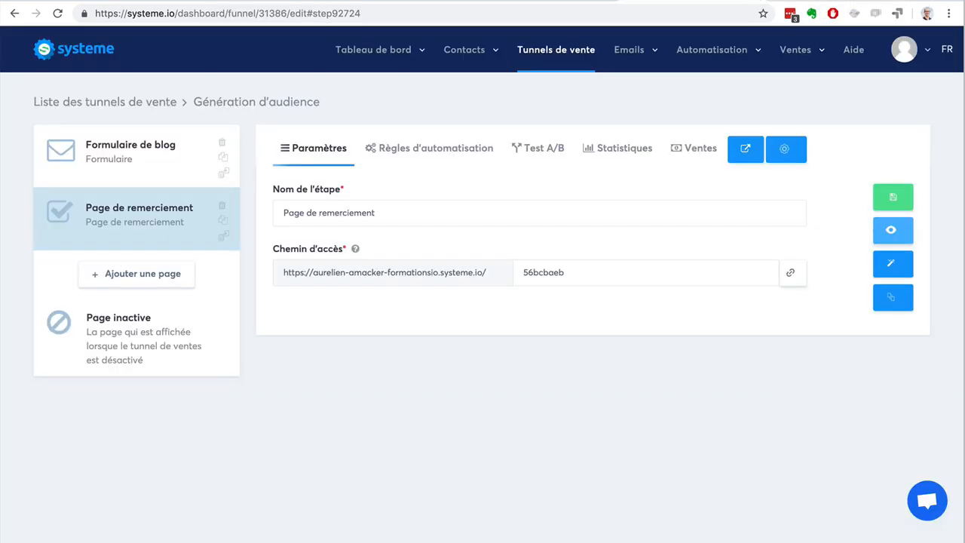
click(575, 53)
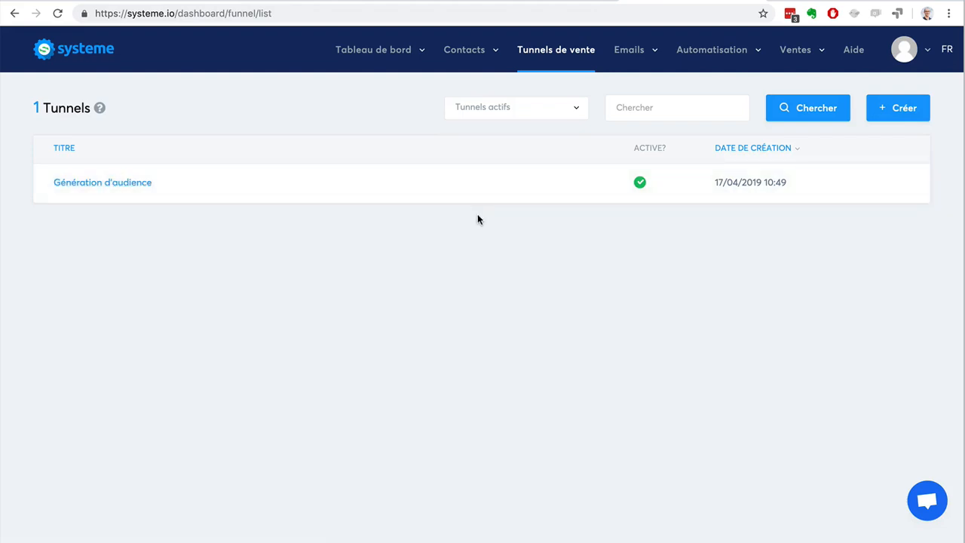
- Open the "Page inactive" of the "Génération d'audience" funnel in the editor to examine its content, and exit the editor
click(108, 183)
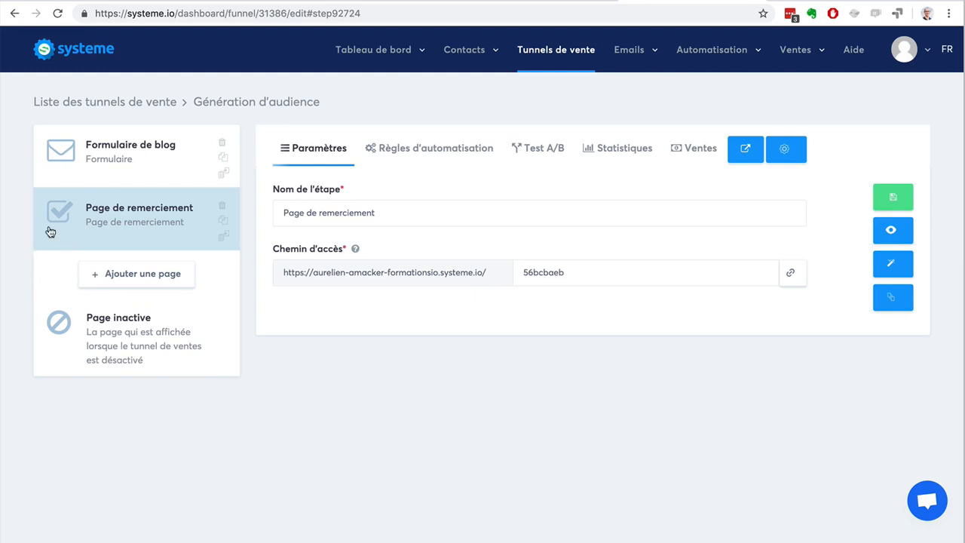
click(118, 366)
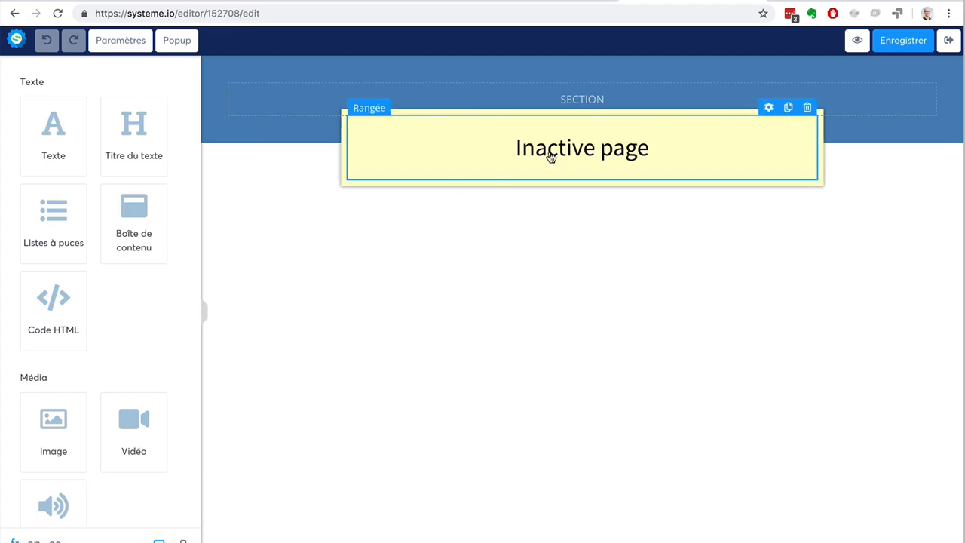
click(949, 44)
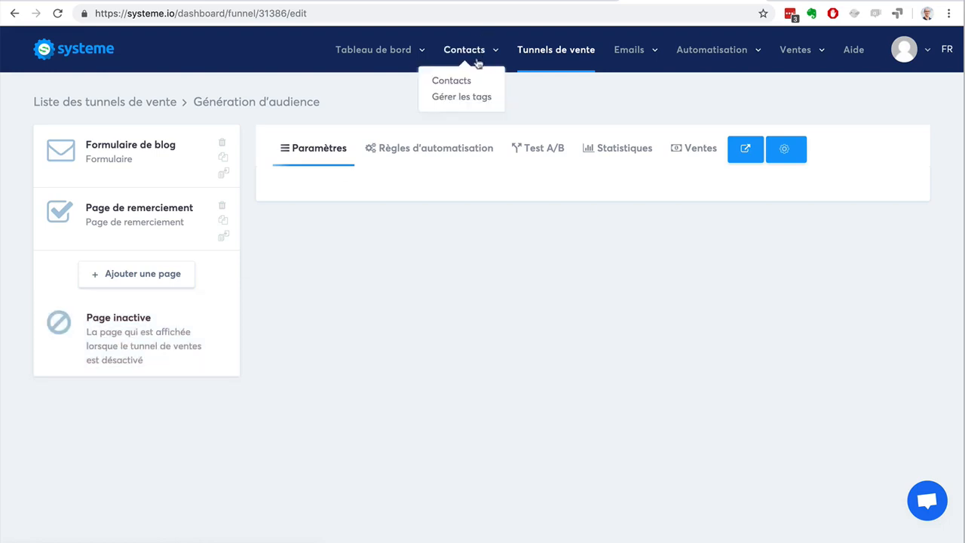
- Add a new page named "Page de vente" of type "Page de vente" to the "Génération d'audience" funnel and save it
click(128, 276)
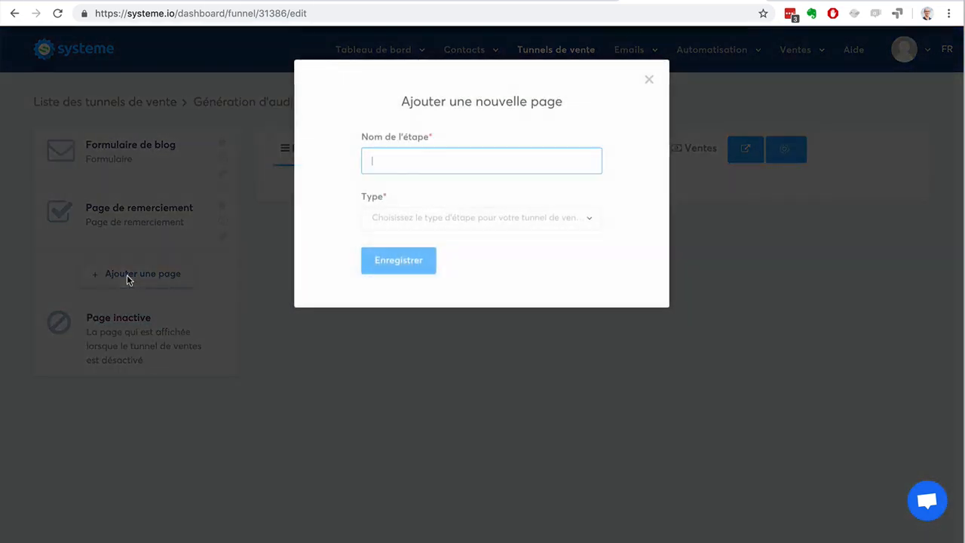
text(Page de vente)
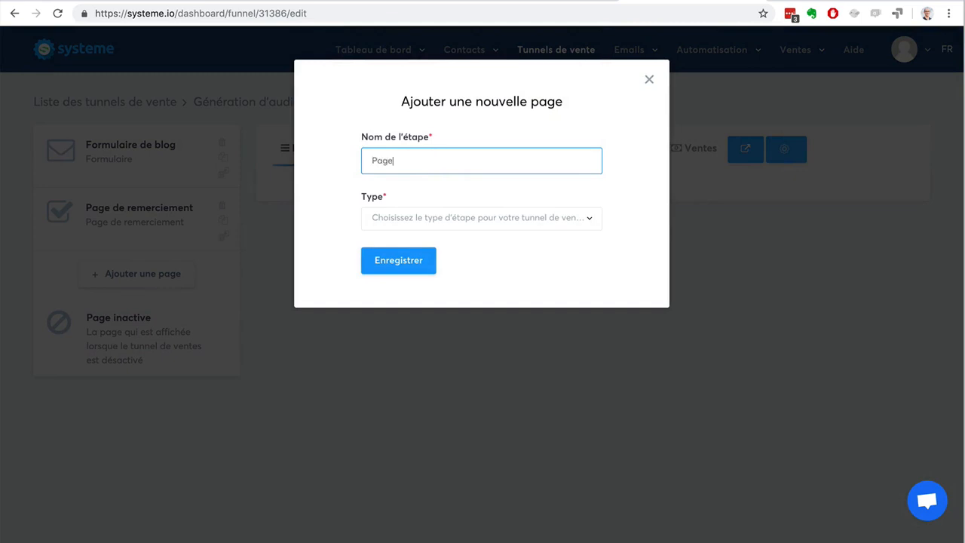
click(460, 220)
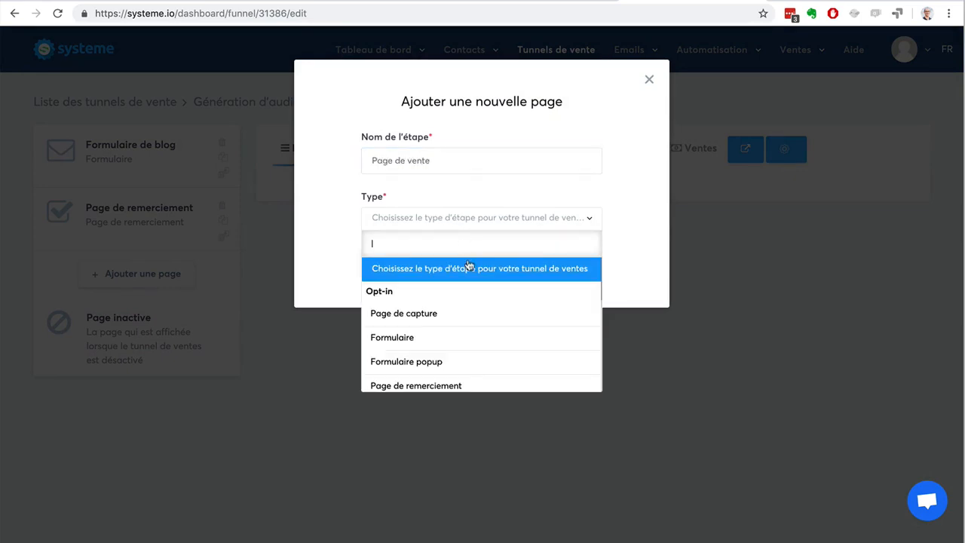
scroll(486, 350, down, 3)
click(477, 279)
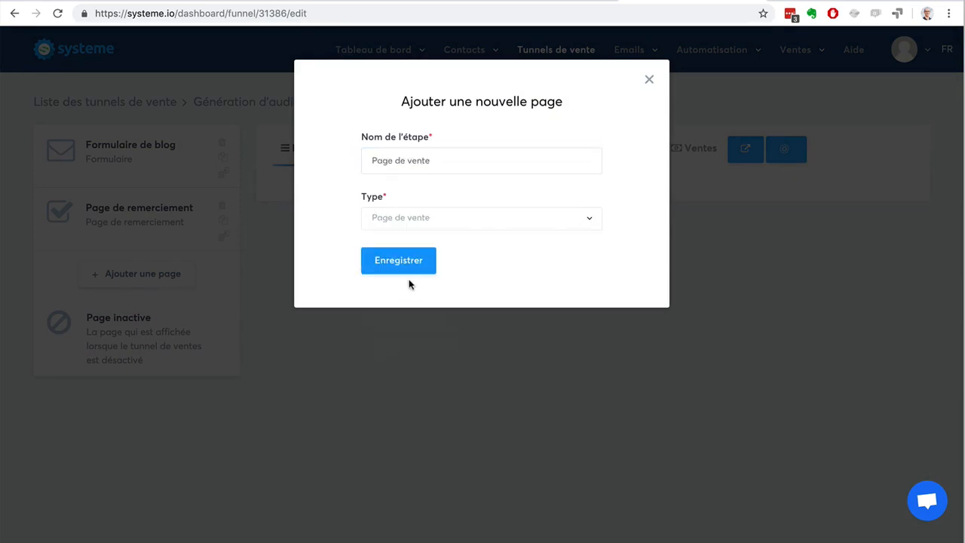
click(383, 262)
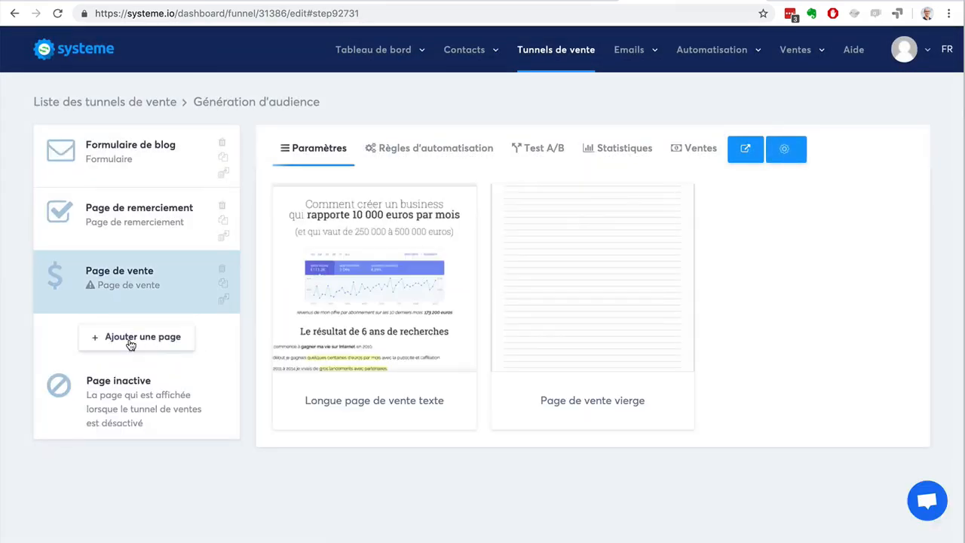
- Add another page named "Page de paiement" of type "Page de paiement" to the "Génération d'audience" funnel and save it
click(130, 340)
text(Page de poa)
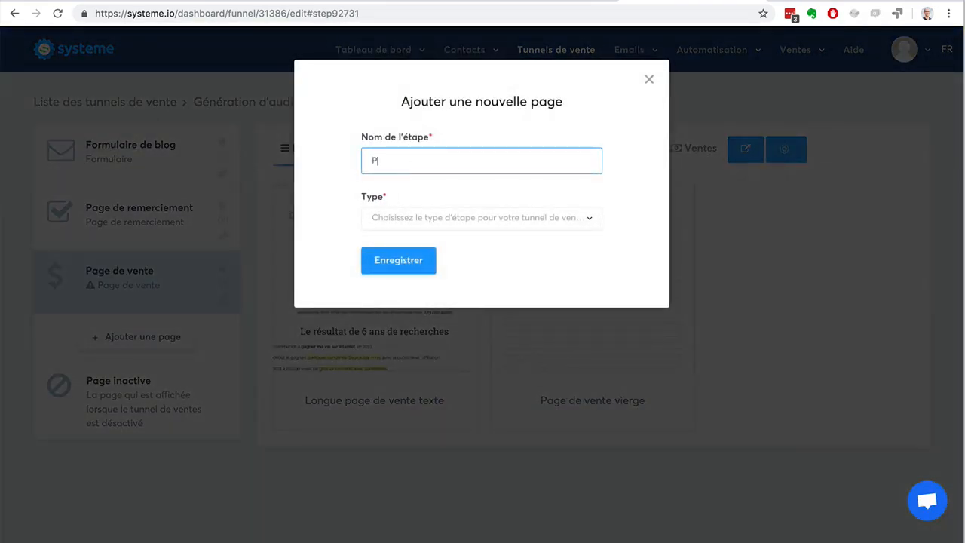
key(BackSpace)
key(BackSpace)
text(aiement)
click(447, 220)
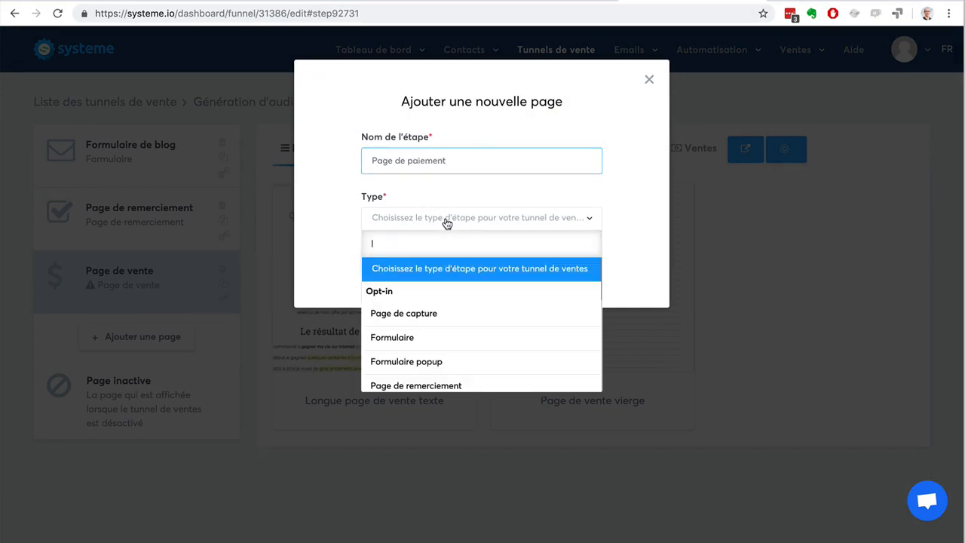
scroll(469, 317, down, 5)
click(463, 320)
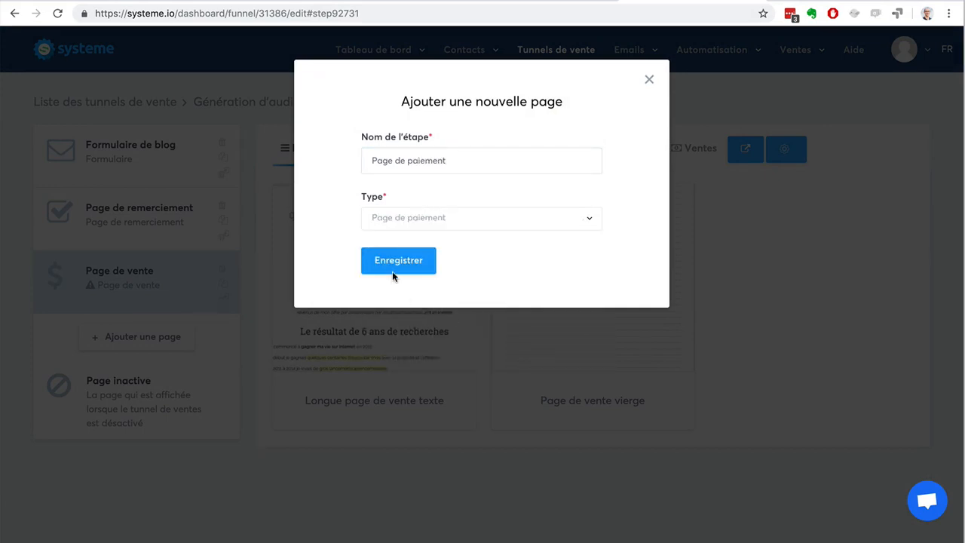
click(393, 272)
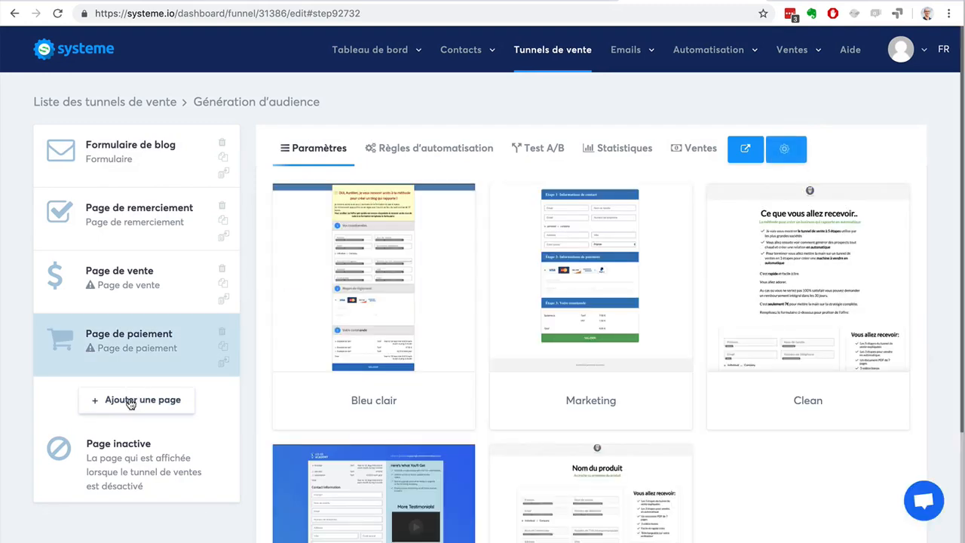